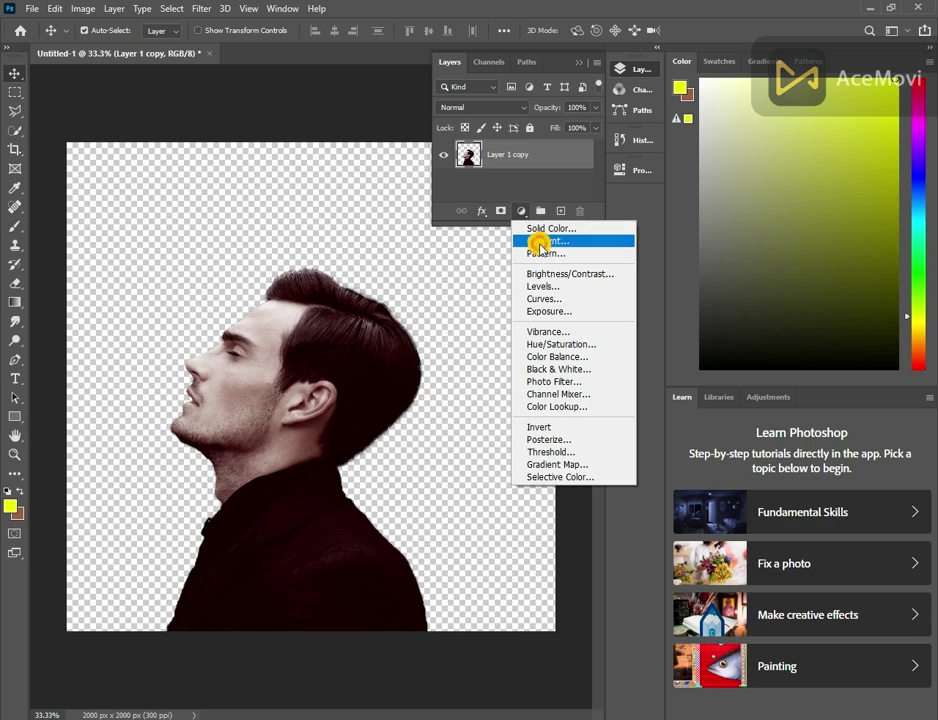
Add a gradient fill layer using the red-to-purple preset from the Reds group
click(540, 241)
click(485, 193)
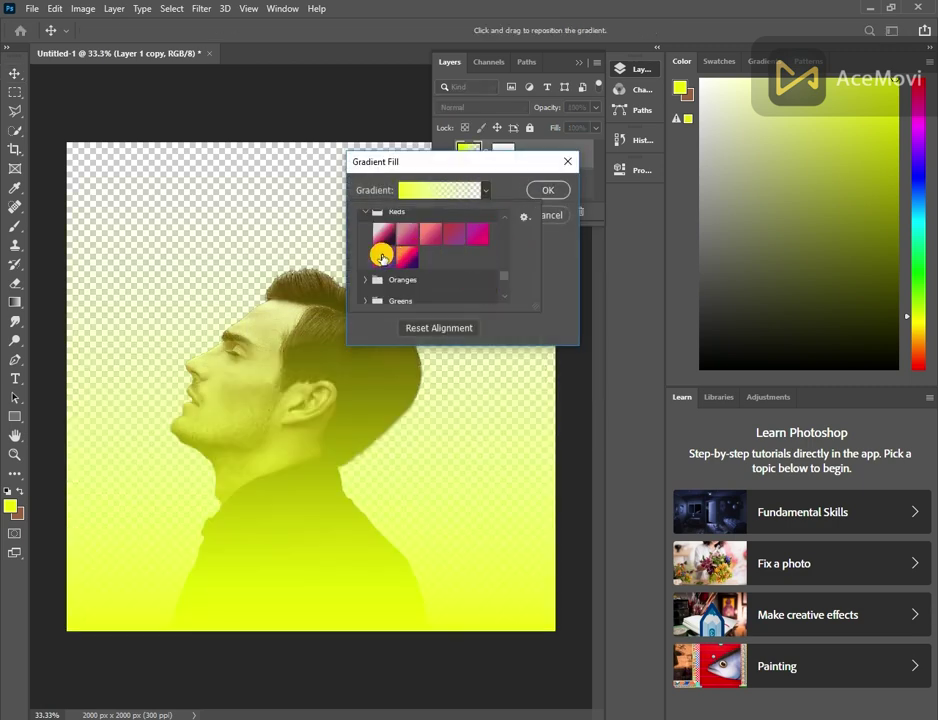
click(381, 260)
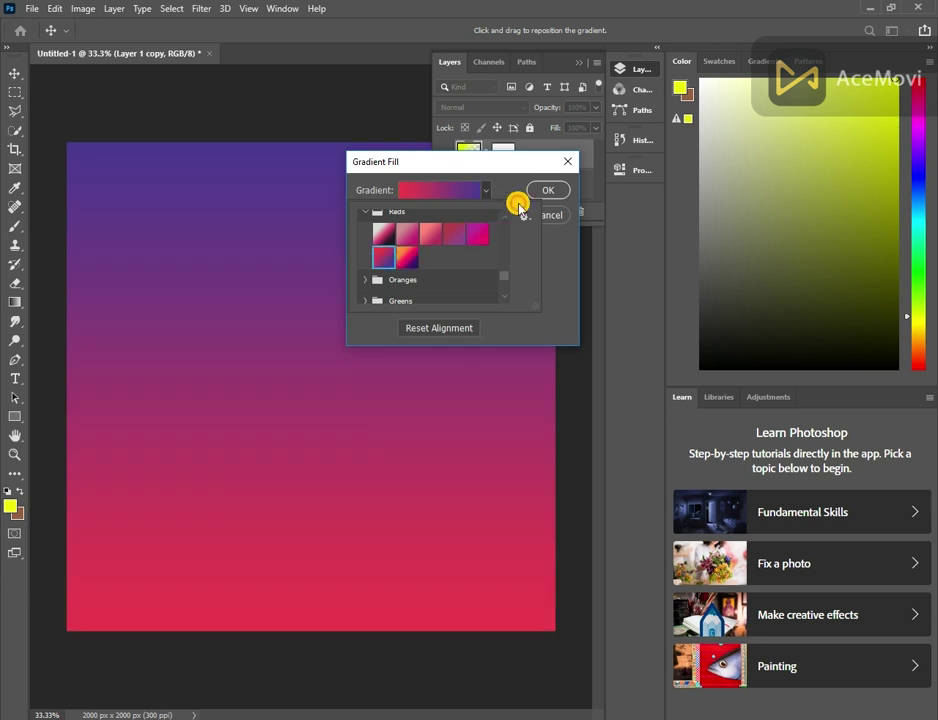
click(548, 190)
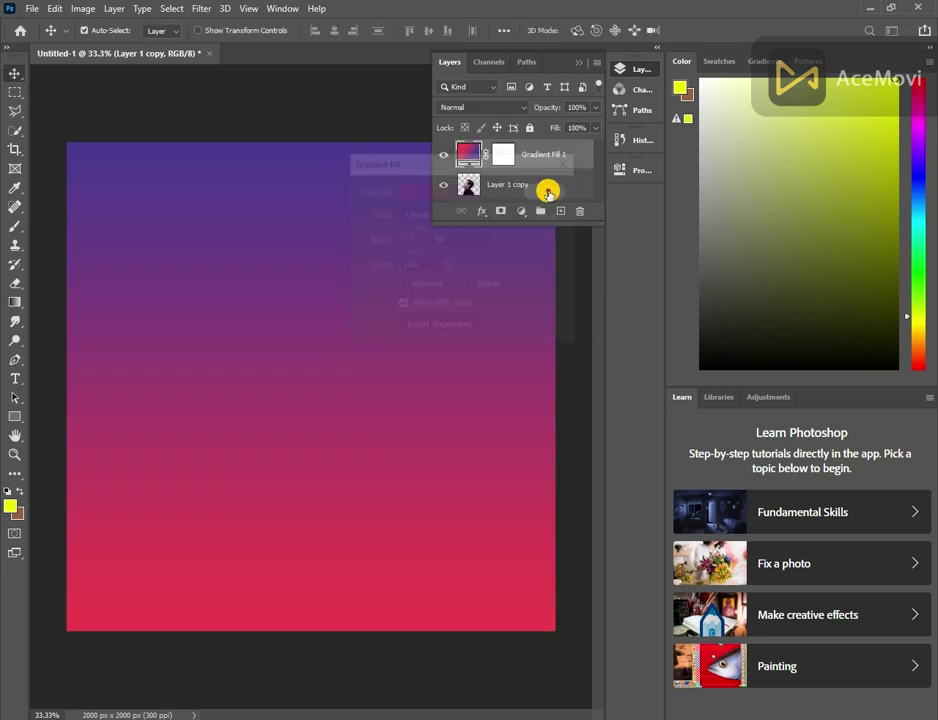
Edit the gradient fill to Radial style with a 131.27° angle, 243% scale and Reverse enabled
double_click(468, 152)
click(432, 213)
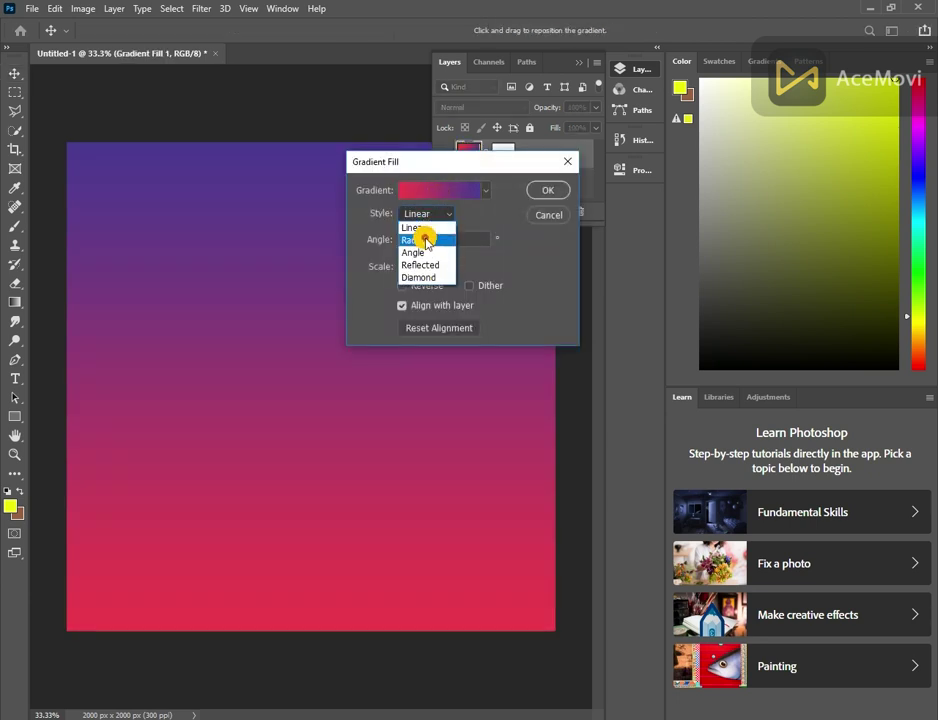
click(416, 241)
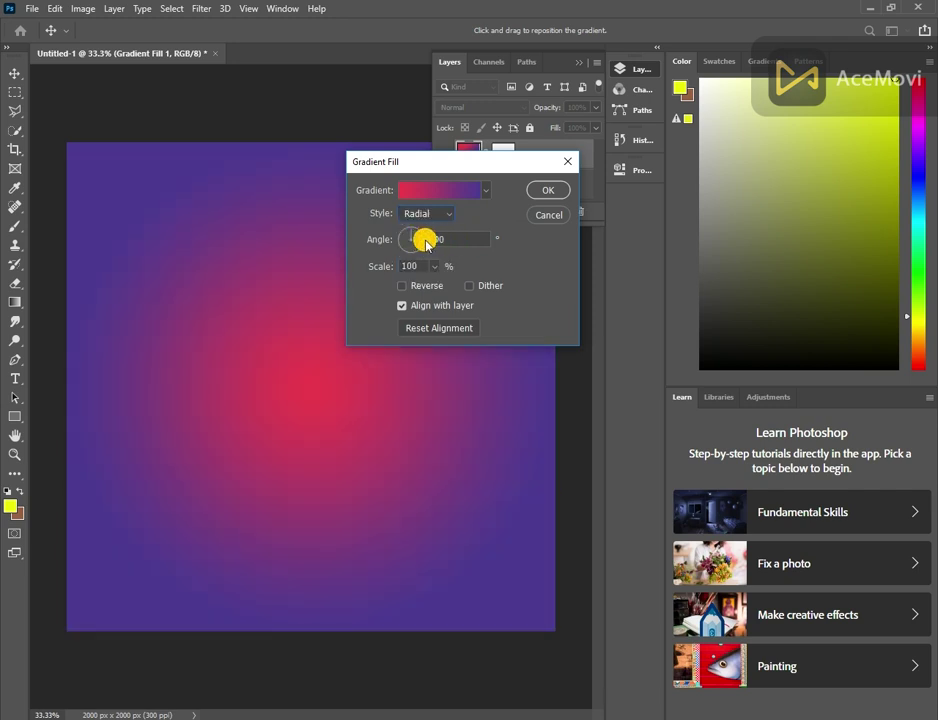
click(434, 266)
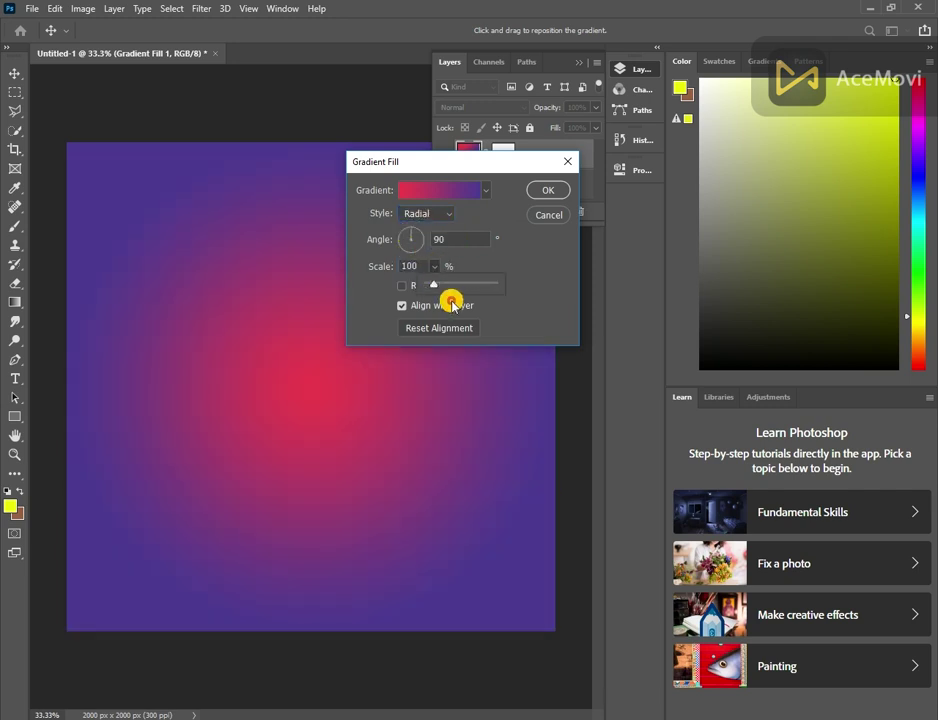
drag(443, 284, 389, 266)
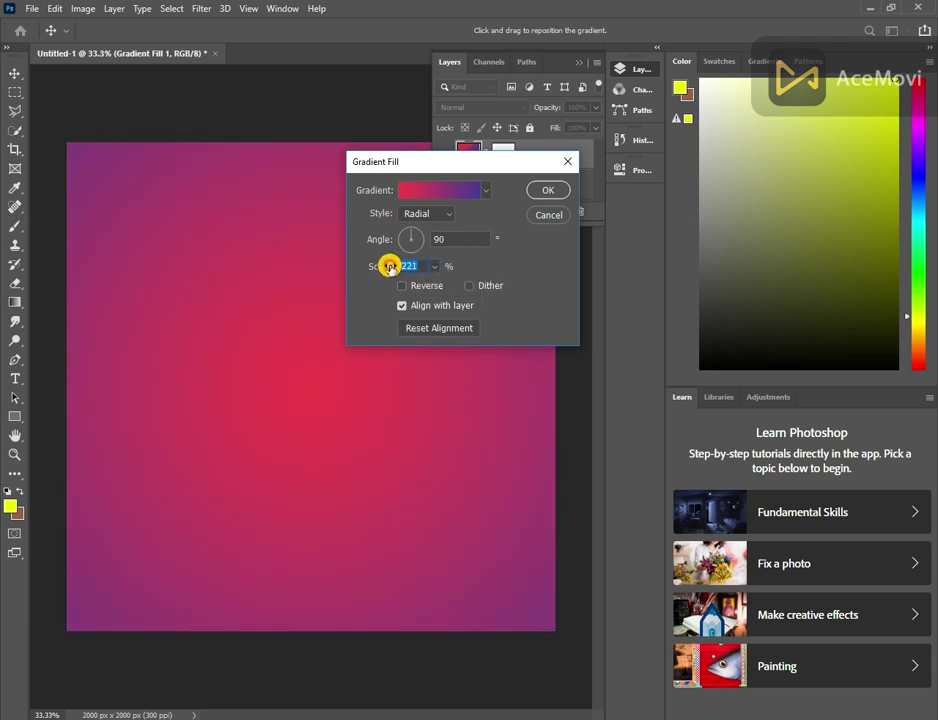
text(243)
click(399, 286)
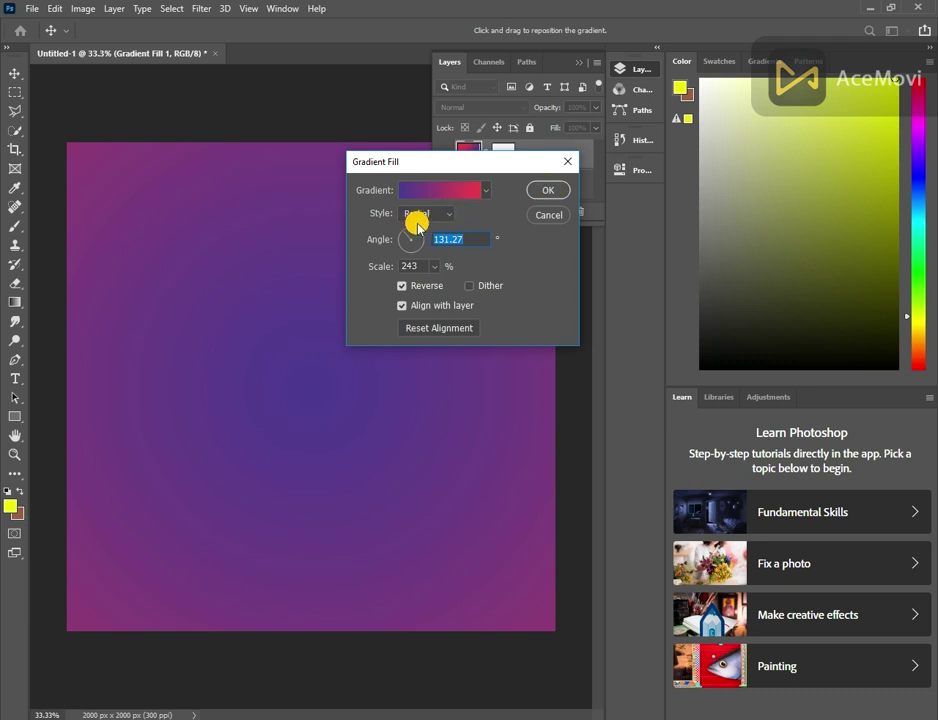
click(553, 194)
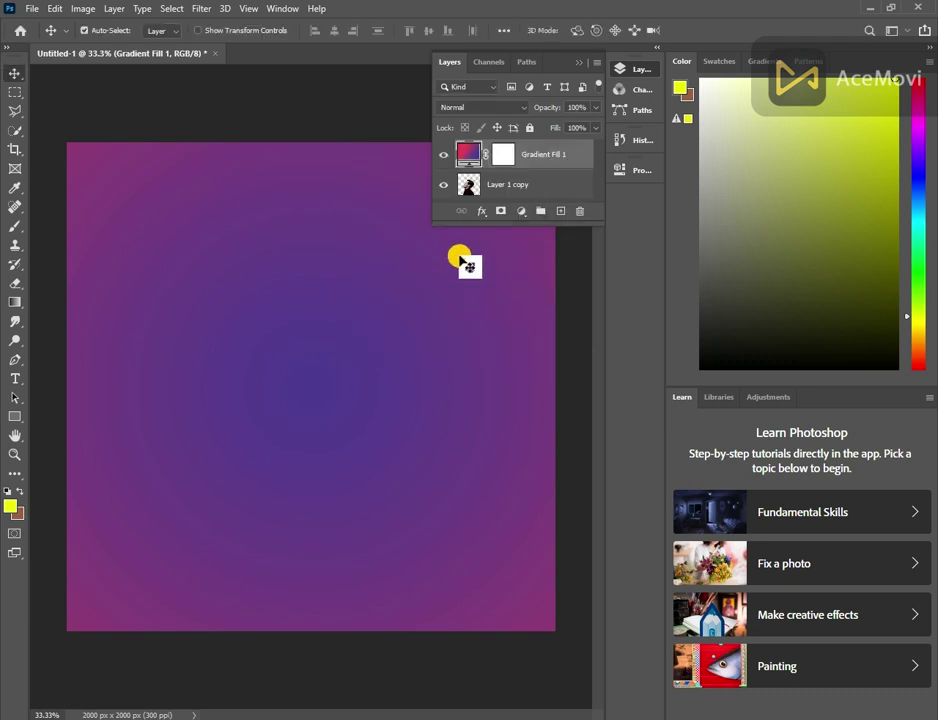
Place the portrait layer above the gradient fill and shift the man slightly left on the canvas
drag(491, 184, 490, 146)
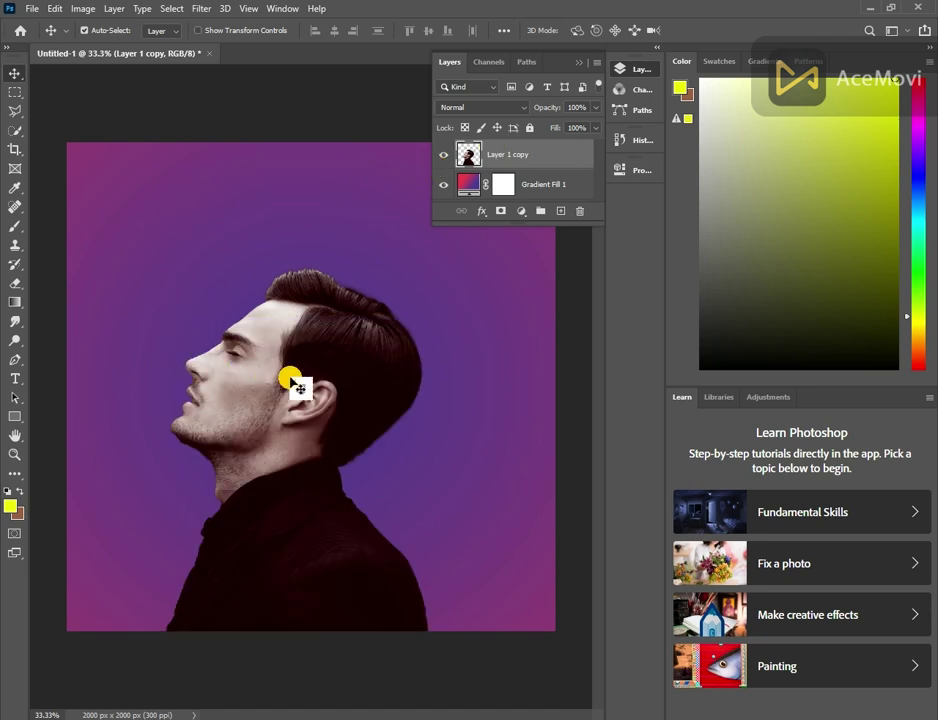
drag(293, 378, 264, 377)
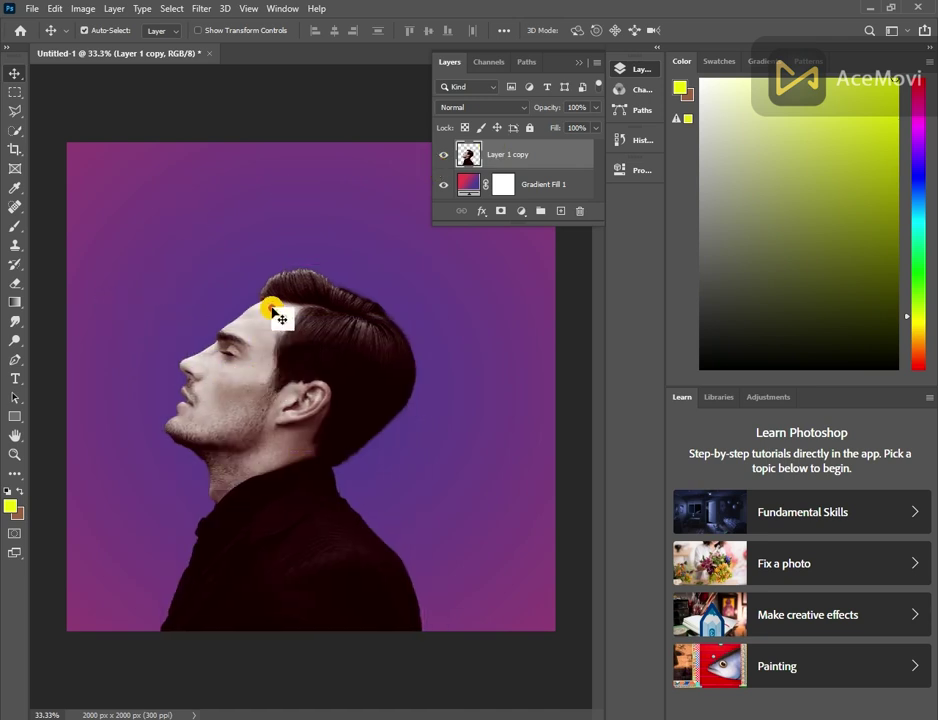
Duplicate the portrait layer and open the lower one, Layer 1 copy, in the Liquify filter
mouse_move(508, 190)
mouse_down()
mouse_move(132, 182)
mouse_move(5, 118)
mouse_move(115, 40)
mouse_move(354, 80)
mouse_move(497, 172)
mouse_up()
key(ctrl+j)
click(505, 188)
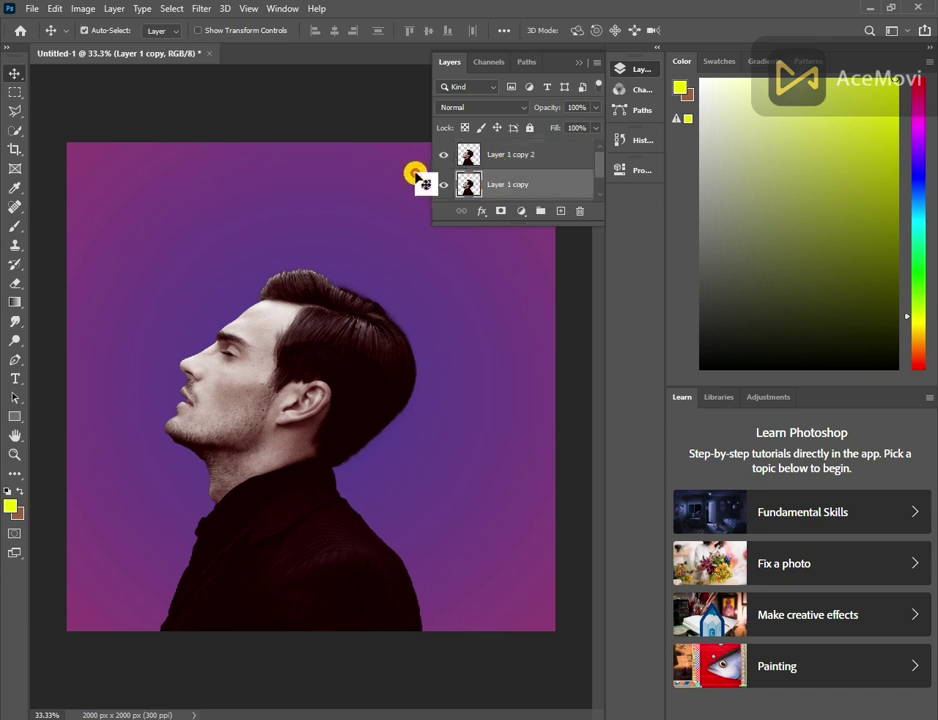
click(195, 10)
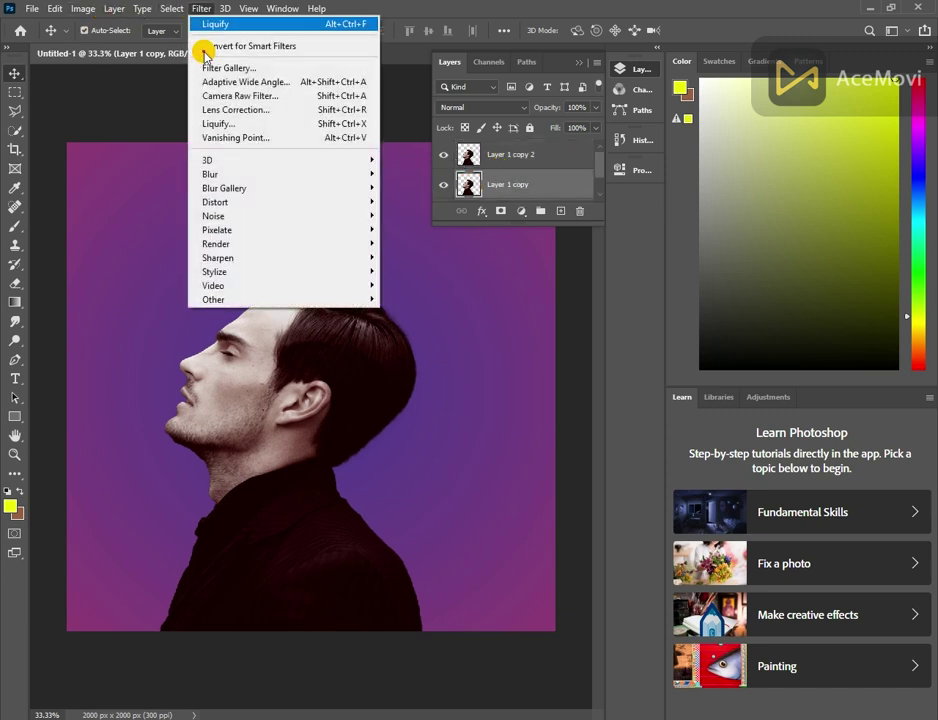
click(222, 124)
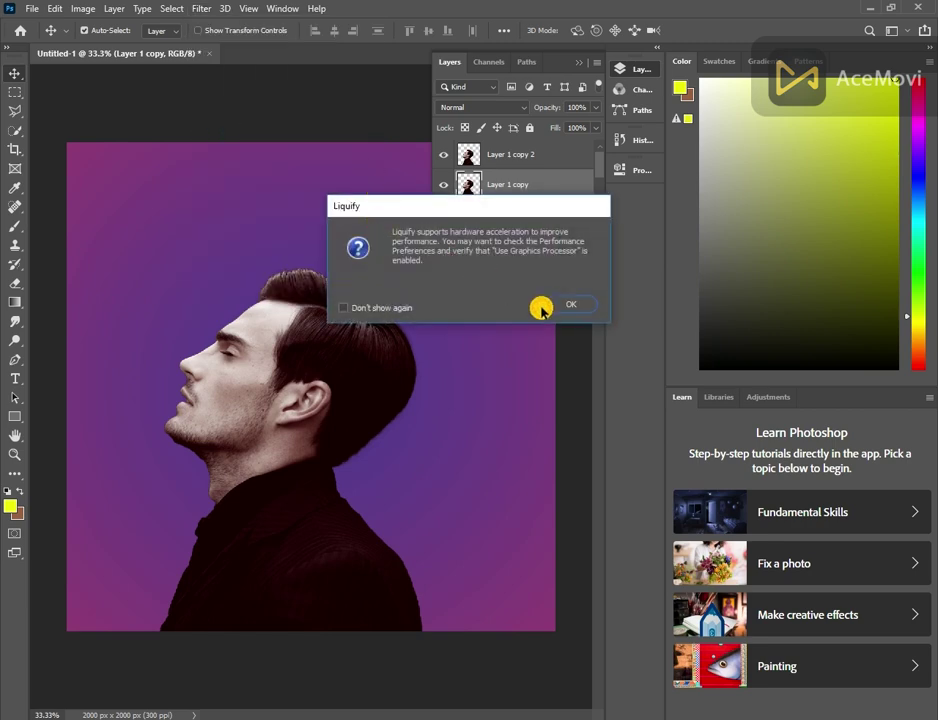
click(578, 305)
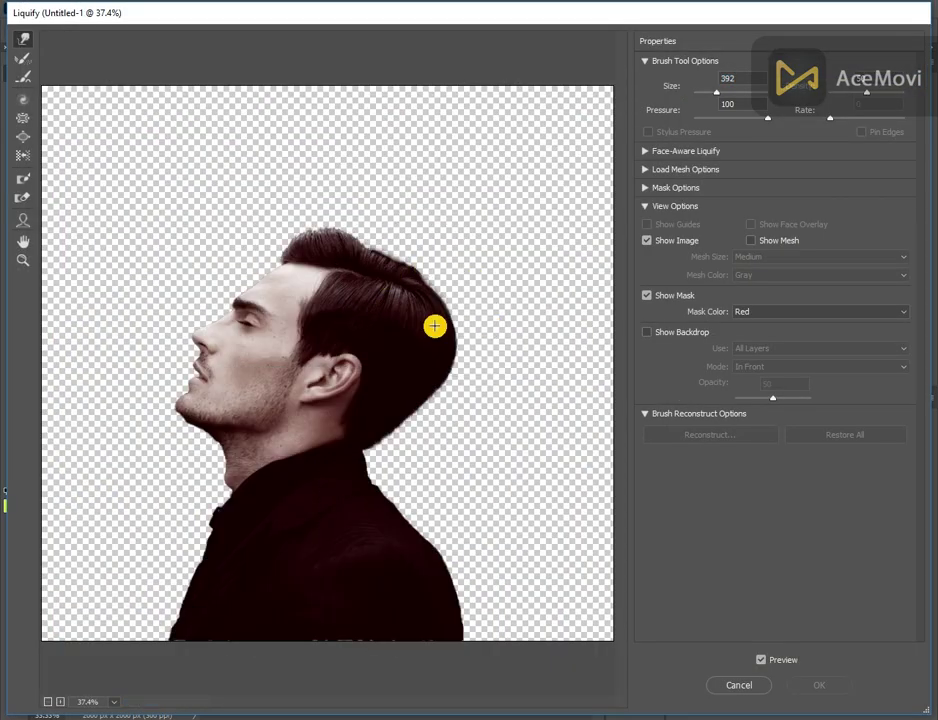
Stretch the back of the man's hair to the right edge of the canvas with Forward Warp strokes
mouse_move(452, 218)
mouse_down()
mouse_move(547, 173)
mouse_move(614, 157)
mouse_up()
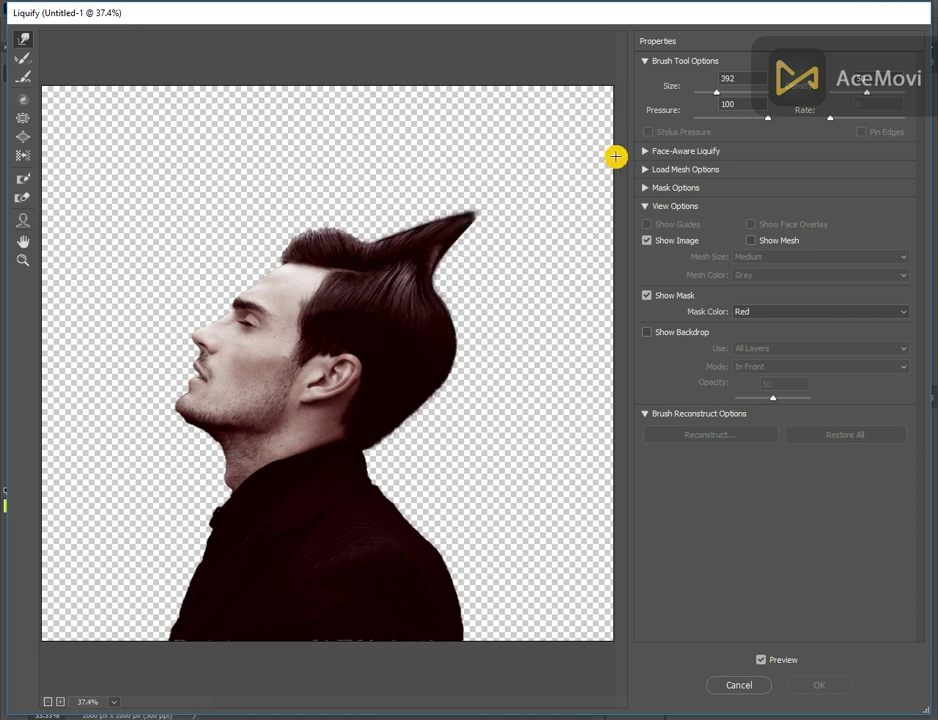
mouse_move(433, 293)
mouse_down()
mouse_move(721, 269)
mouse_move(660, 251)
mouse_move(716, 242)
mouse_move(661, 183)
mouse_move(499, 215)
mouse_move(641, 187)
mouse_move(723, 183)
mouse_up()
drag(515, 264, 750, 222)
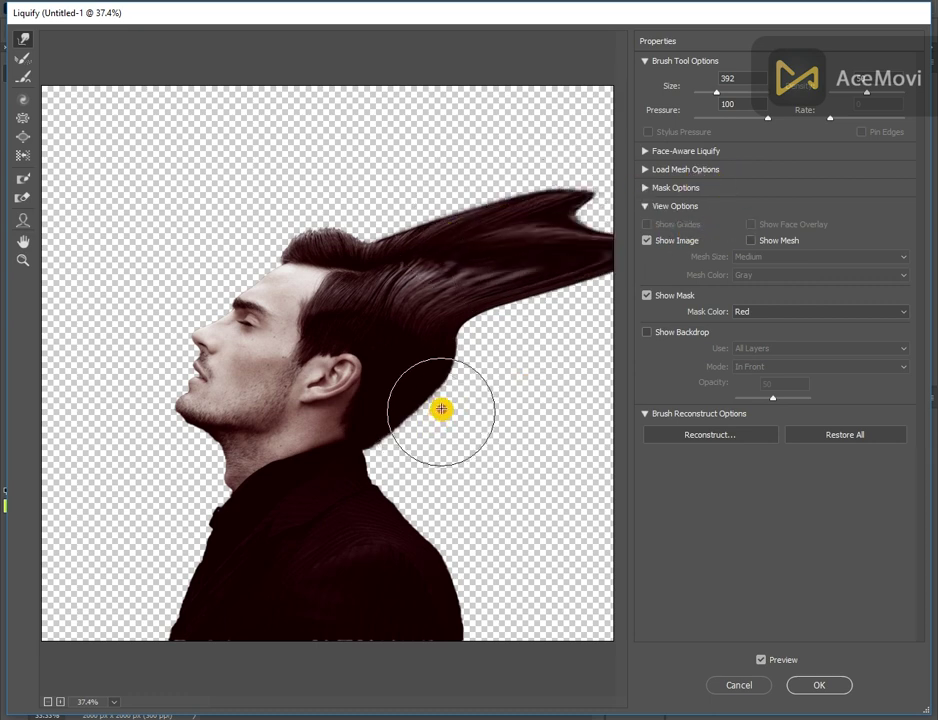
mouse_move(484, 345)
mouse_down()
mouse_move(717, 337)
mouse_move(460, 339)
mouse_move(555, 323)
mouse_move(716, 319)
mouse_move(568, 310)
mouse_move(697, 294)
mouse_up()
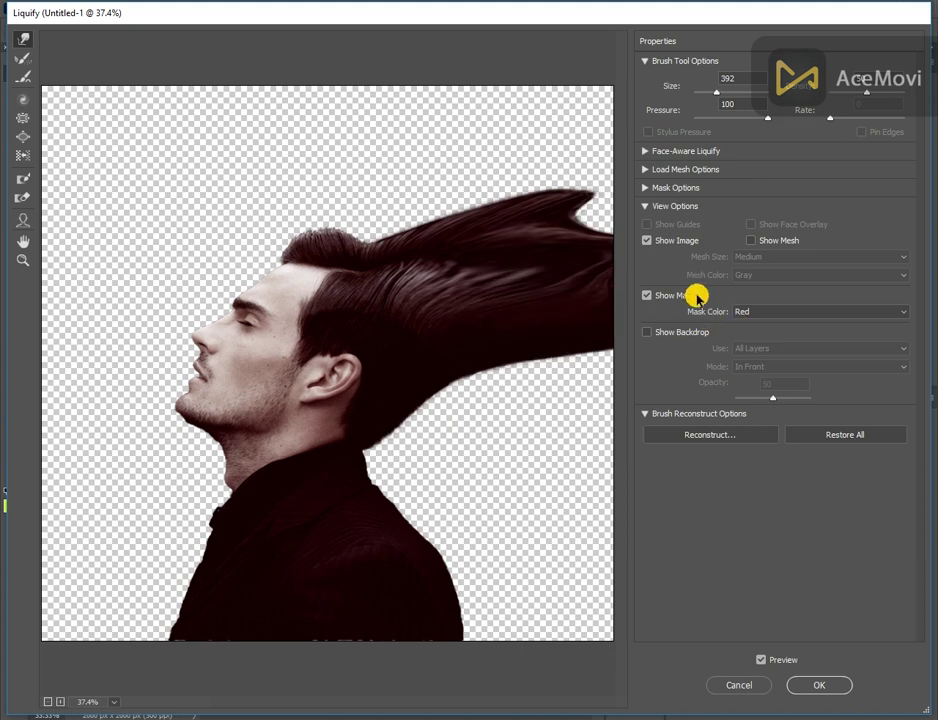
mouse_move(624, 417)
mouse_down()
mouse_move(418, 441)
mouse_move(652, 397)
mouse_move(552, 419)
mouse_move(670, 430)
mouse_up()
key(ctrl+z)
key(ctrl+z)
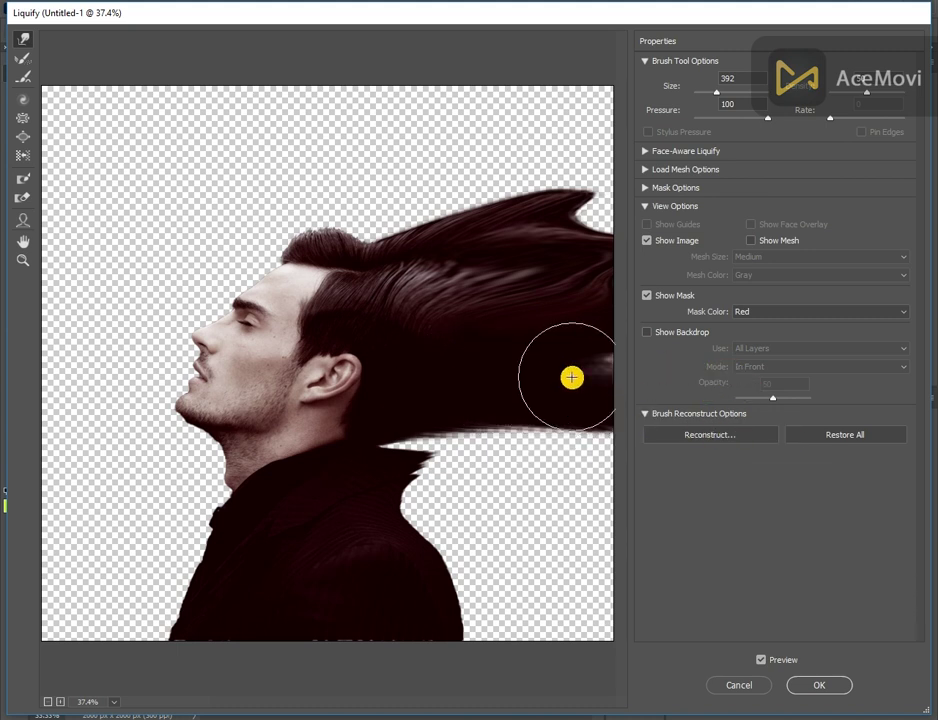
Pull the jacket collar and the lowest hair out toward the canvas's right edge, undoing and redoing strokes as needed
drag(418, 474, 670, 467)
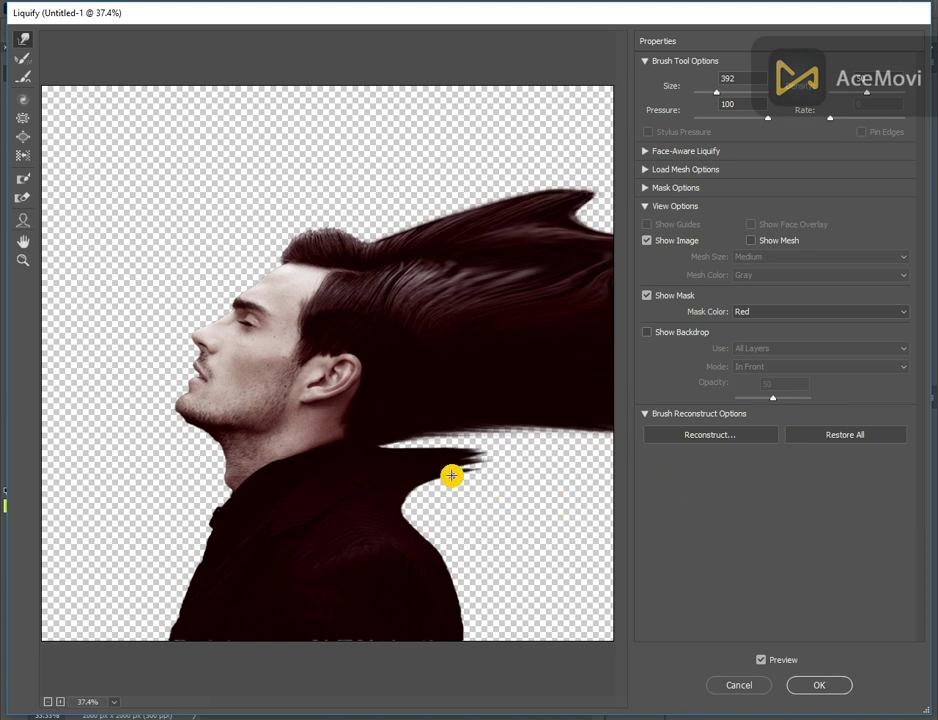
mouse_move(522, 496)
mouse_down()
mouse_move(658, 530)
mouse_move(484, 485)
mouse_move(425, 458)
mouse_move(535, 510)
mouse_move(354, 457)
mouse_move(612, 464)
mouse_move(562, 467)
mouse_up()
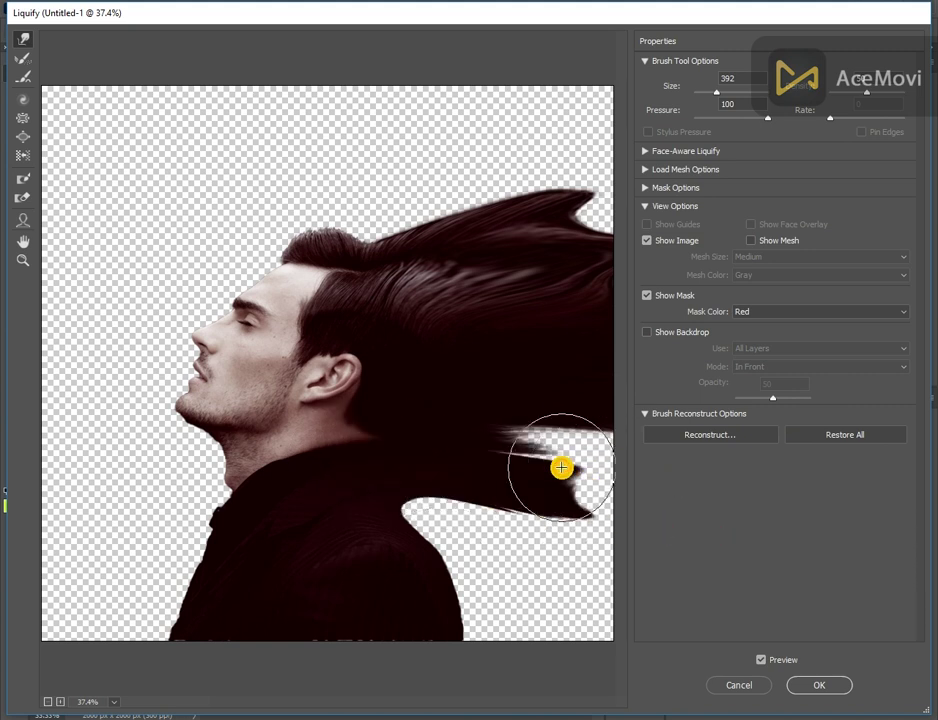
key(ctrl+z)
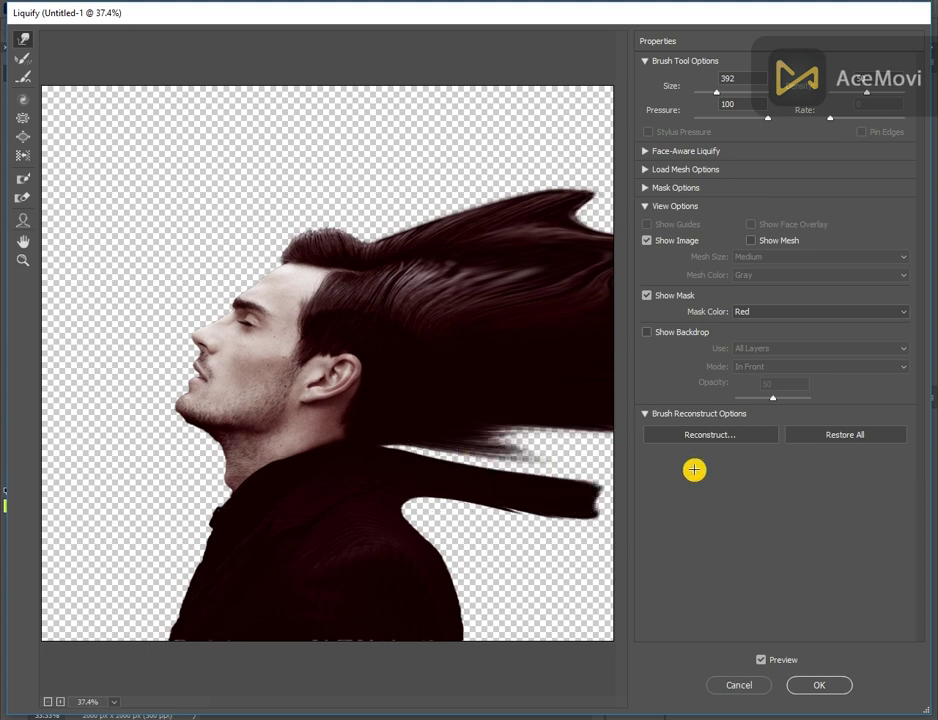
key(ctrl+shift+z)
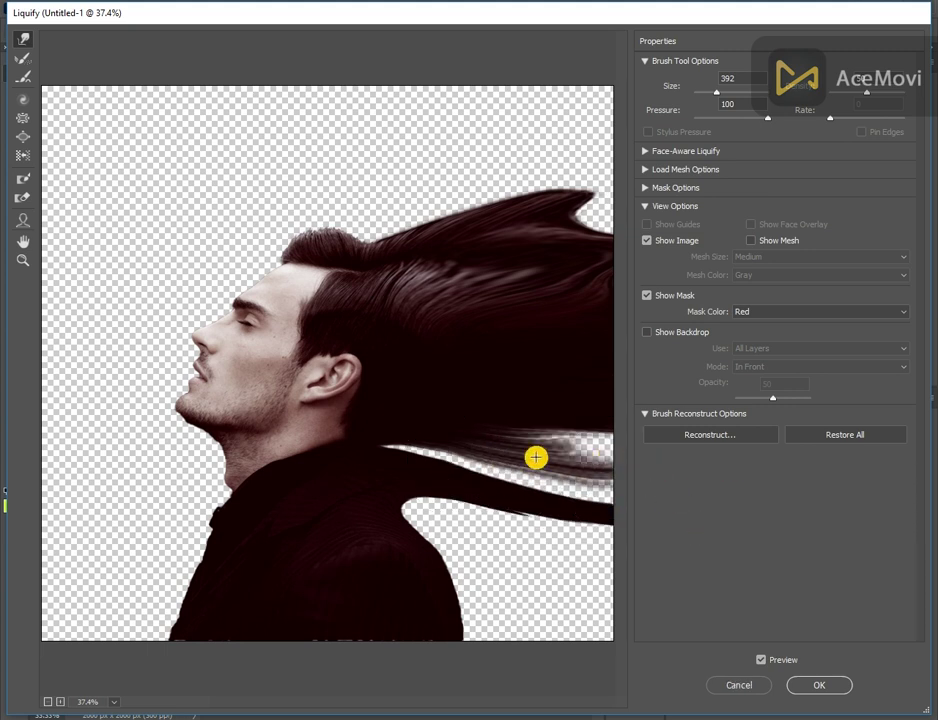
key(ctrl+z)
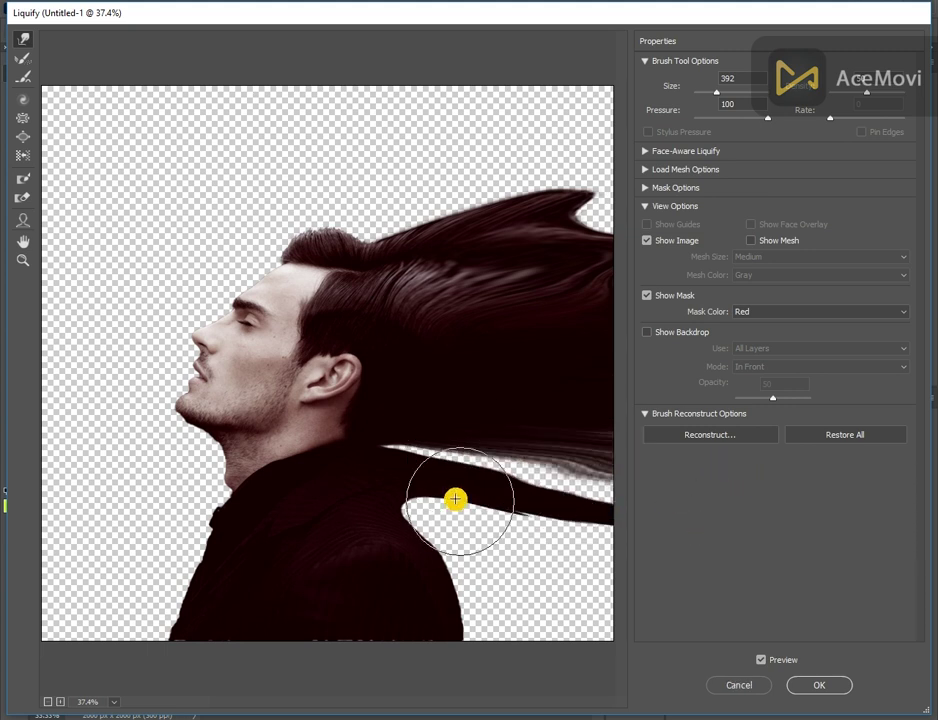
Warp the jacket's shoulder and back rightward until they fill the canvas's lower right area
mouse_move(609, 505)
mouse_down()
mouse_move(519, 477)
mouse_move(498, 446)
mouse_move(632, 507)
mouse_move(547, 436)
mouse_up()
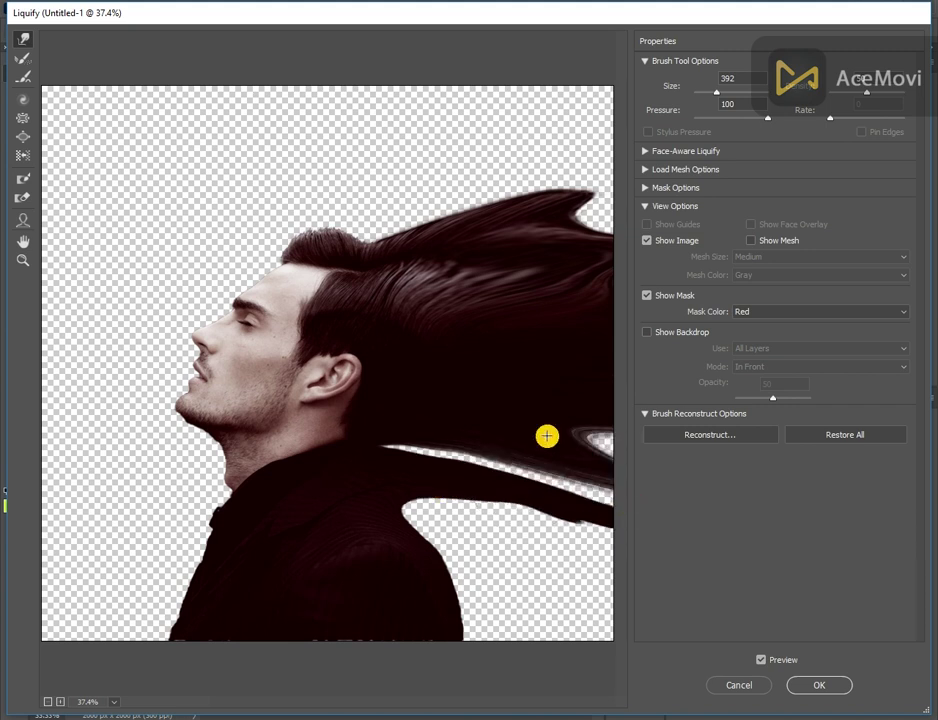
mouse_move(500, 465)
mouse_down()
mouse_move(501, 511)
mouse_move(667, 553)
mouse_move(563, 556)
mouse_move(489, 537)
mouse_move(700, 545)
mouse_move(459, 525)
mouse_move(479, 513)
mouse_move(604, 515)
mouse_move(650, 518)
mouse_move(477, 509)
mouse_move(683, 539)
mouse_move(418, 495)
mouse_move(648, 495)
mouse_move(392, 483)
mouse_move(618, 497)
mouse_move(313, 509)
mouse_move(508, 583)
mouse_move(577, 527)
mouse_move(619, 515)
mouse_move(593, 515)
mouse_move(483, 579)
mouse_move(490, 587)
mouse_move(476, 593)
mouse_move(761, 601)
mouse_move(572, 637)
mouse_move(520, 629)
mouse_up()
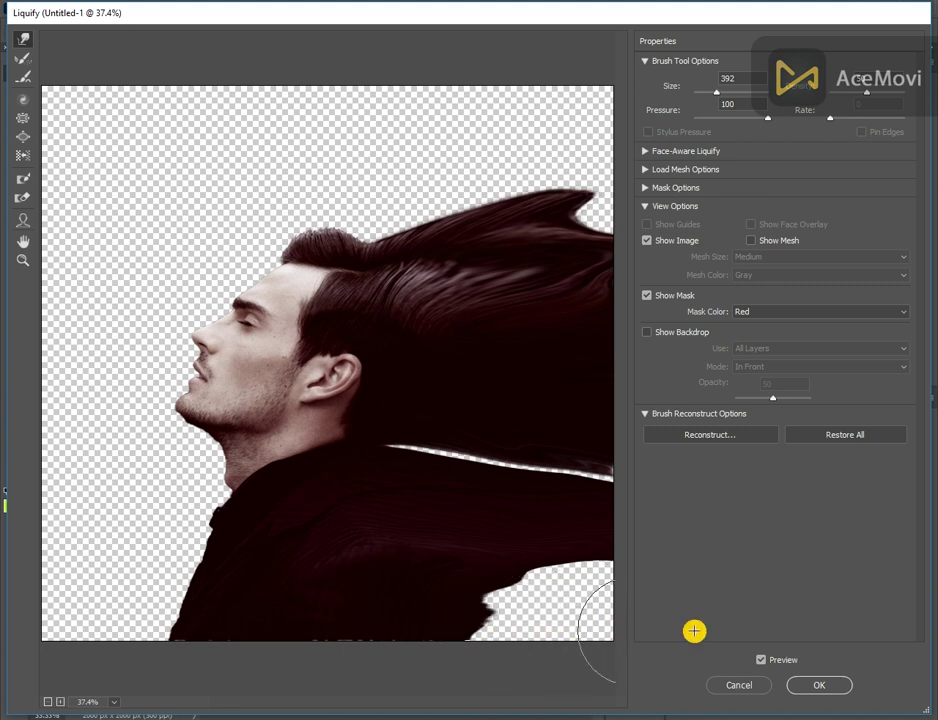
mouse_move(693, 630)
mouse_down()
mouse_move(512, 609)
mouse_move(712, 613)
mouse_up()
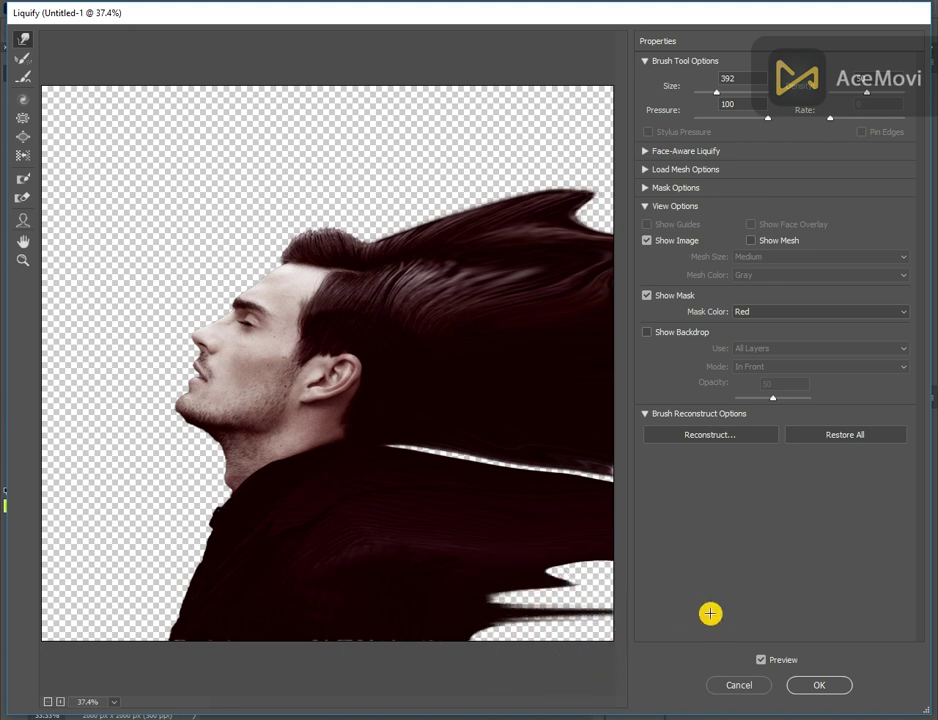
mouse_move(530, 597)
mouse_down()
mouse_move(629, 587)
mouse_move(701, 607)
mouse_up()
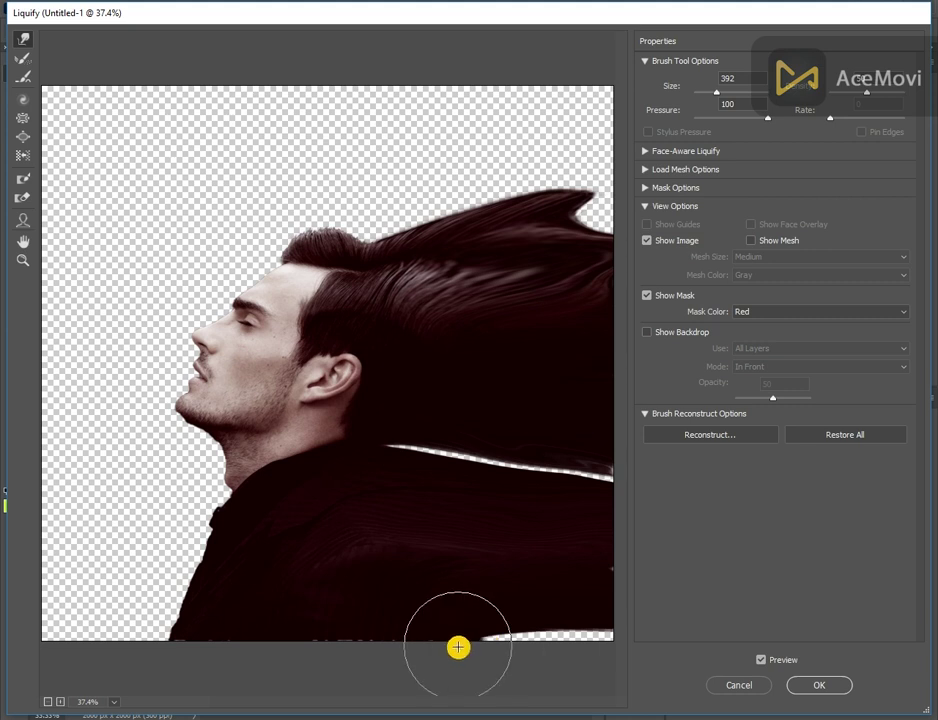
drag(530, 636, 701, 640)
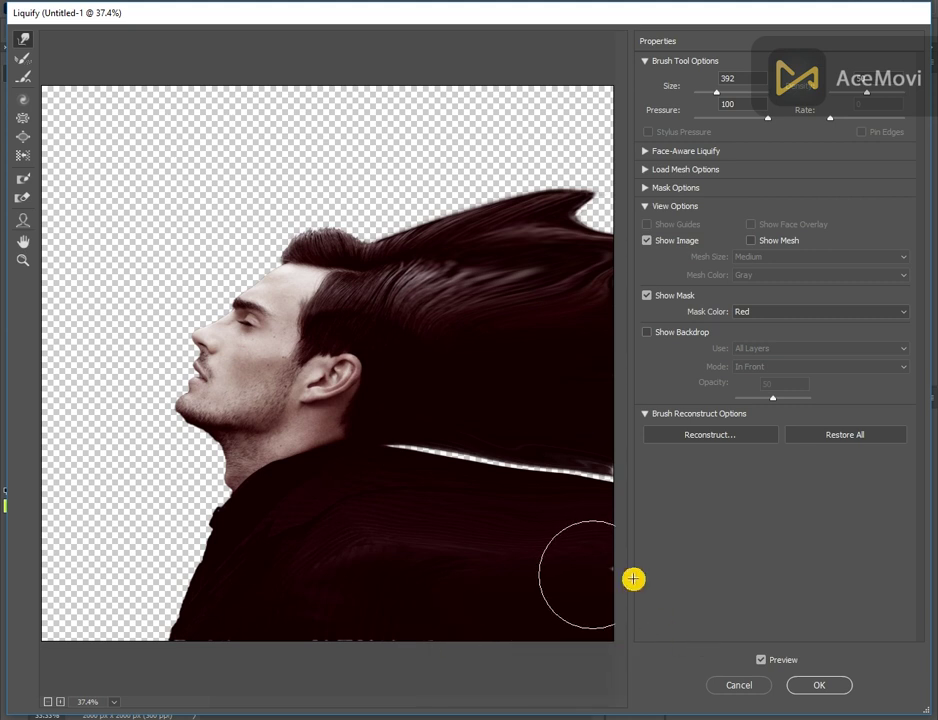
Reshape and smooth the edge between the stretched hair and jacket with Forward Warp strokes
mouse_move(442, 457)
mouse_down()
mouse_move(477, 496)
mouse_move(643, 515)
mouse_up()
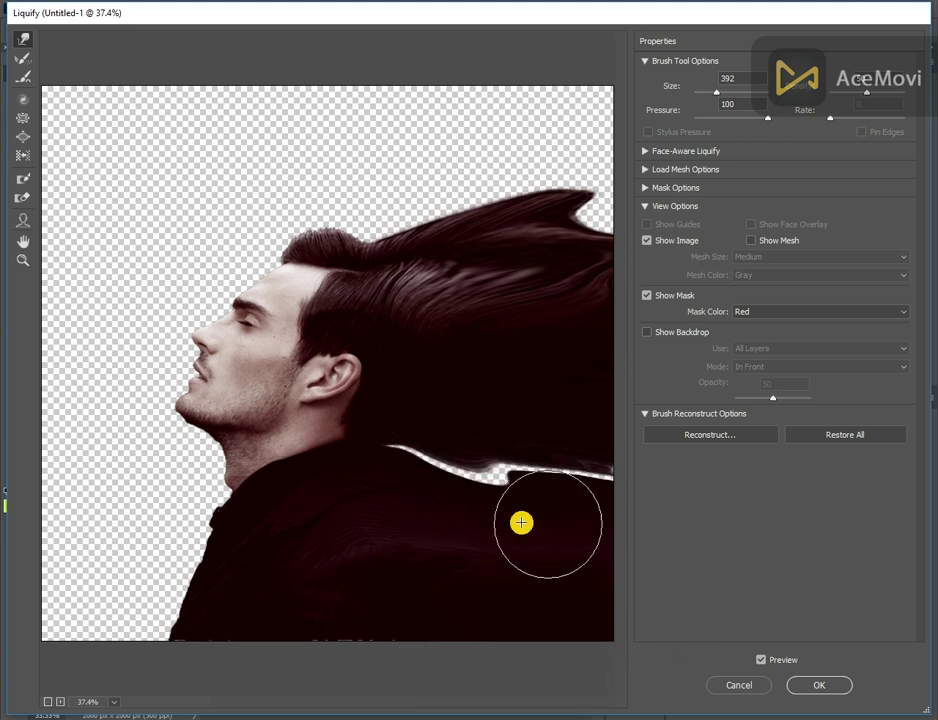
key(alt)
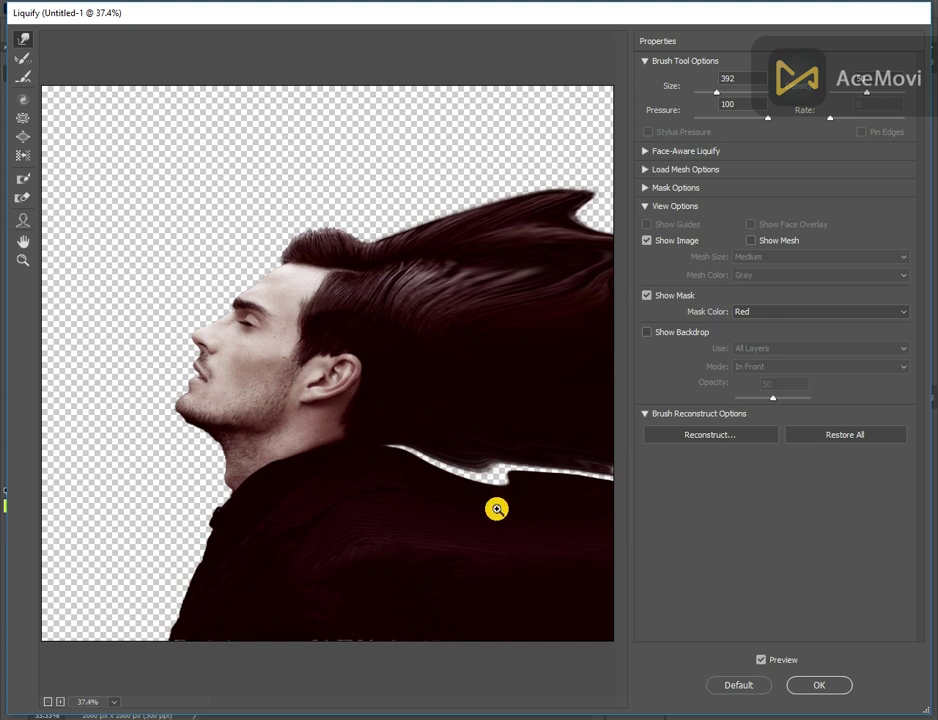
mouse_move(497, 511)
mouse_down()
mouse_move(465, 471)
mouse_move(622, 475)
mouse_up()
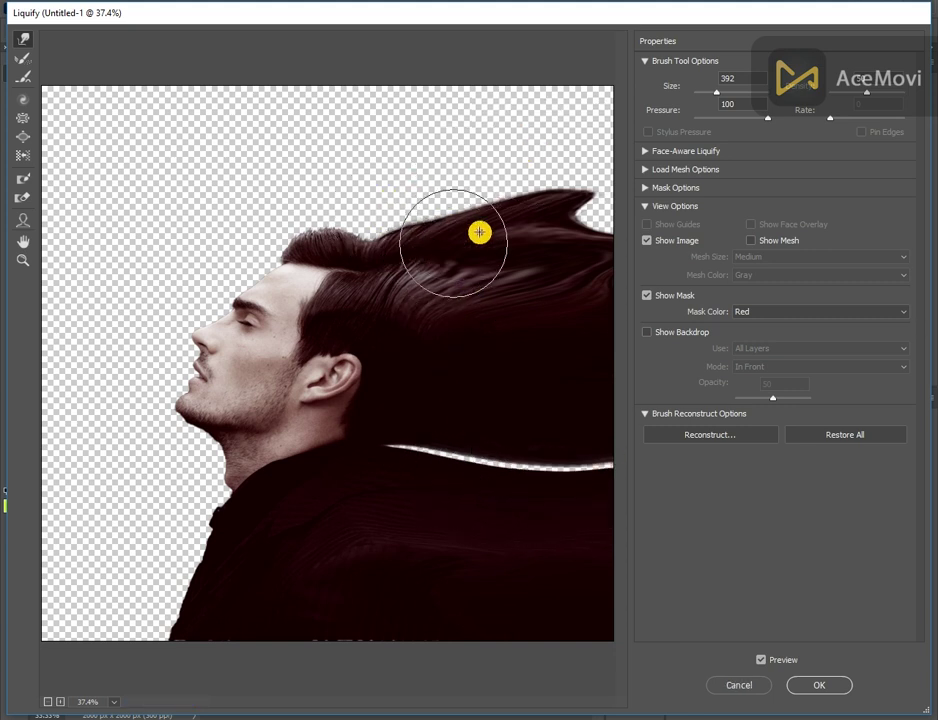
Stretch the top hair to the canvas's right edge, close the gap above the jacket, and apply the Liquify warp
drag(480, 230, 714, 184)
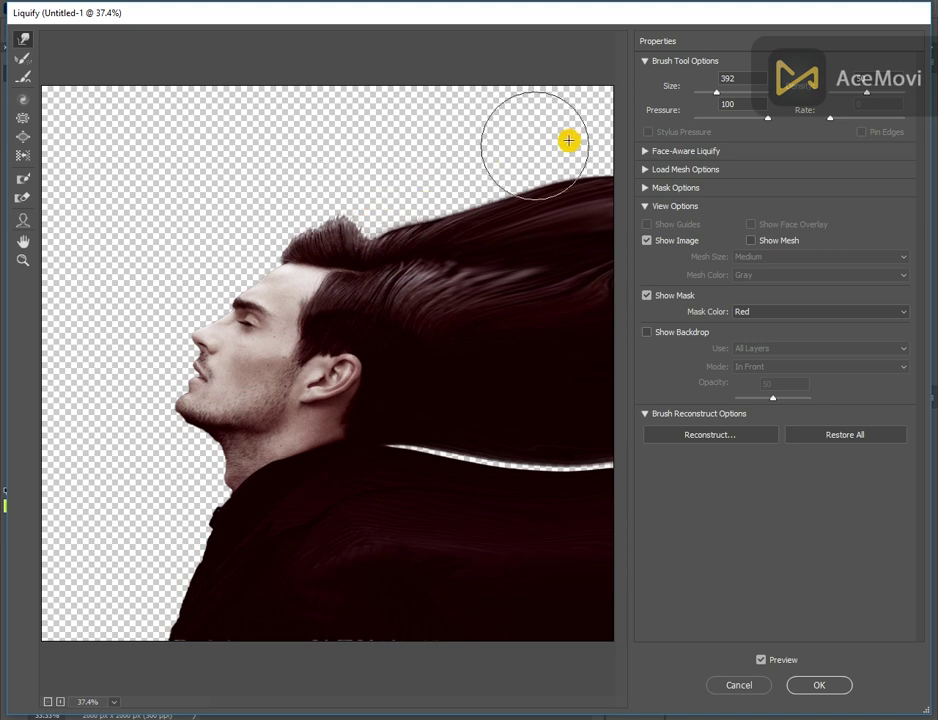
mouse_move(404, 446)
mouse_down()
mouse_move(544, 450)
mouse_move(513, 477)
mouse_move(405, 463)
mouse_move(392, 450)
mouse_move(528, 448)
mouse_move(666, 463)
mouse_move(469, 452)
mouse_move(595, 446)
mouse_move(666, 461)
mouse_up()
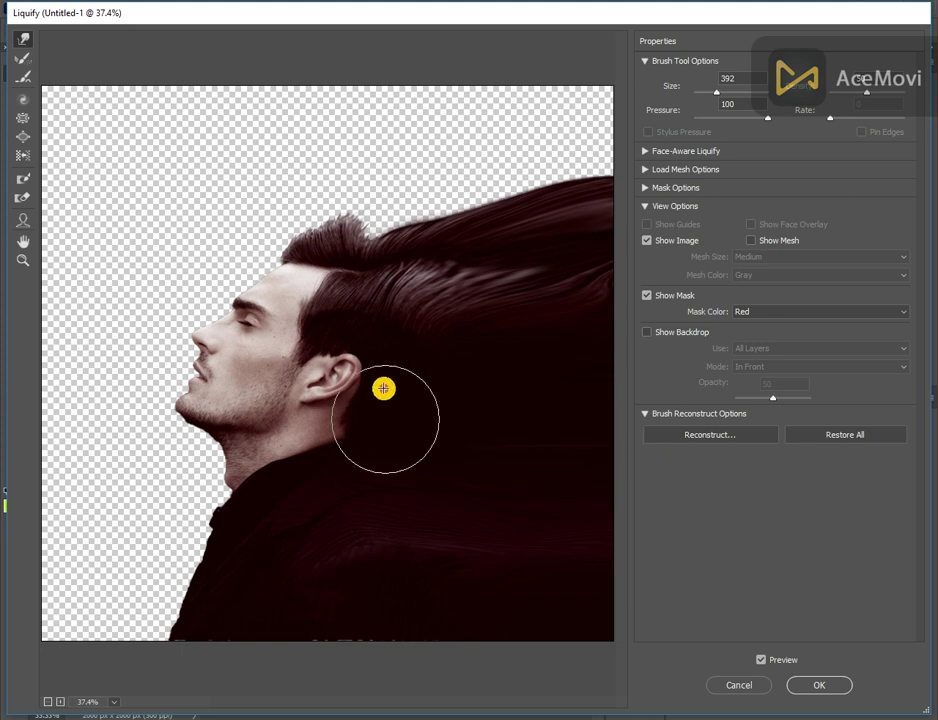
mouse_move(397, 242)
mouse_down()
mouse_move(447, 190)
mouse_move(573, 170)
mouse_move(398, 201)
mouse_move(662, 151)
mouse_up()
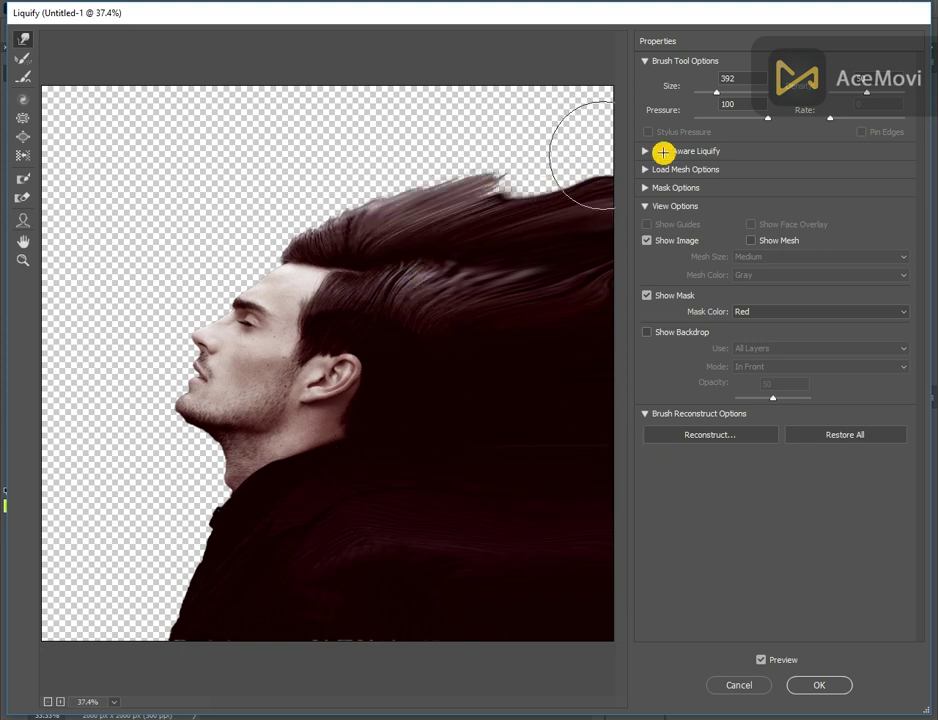
drag(461, 208, 700, 153)
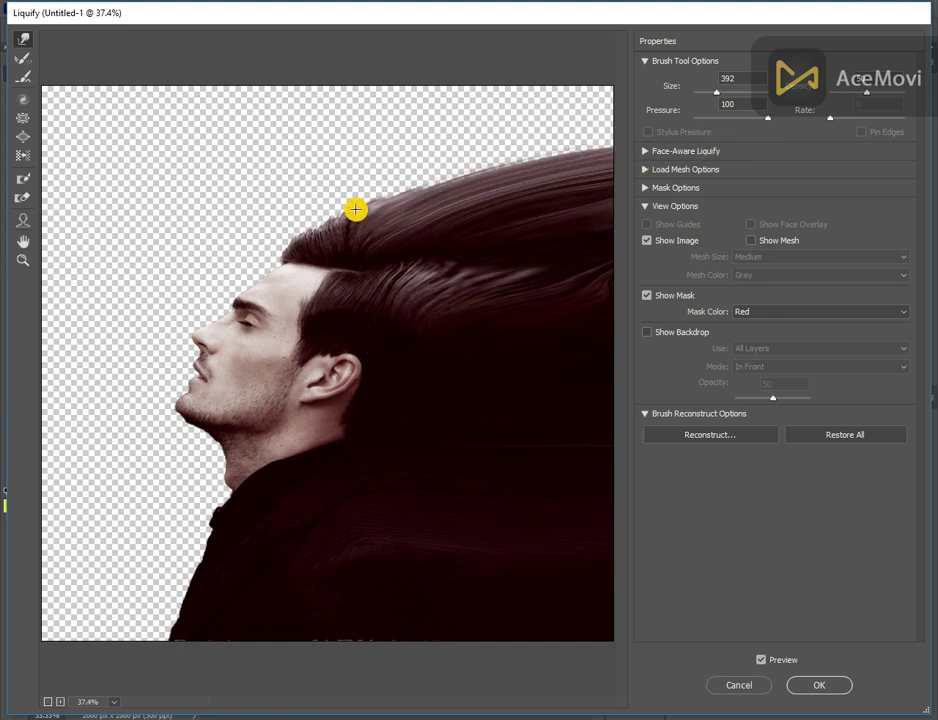
drag(410, 174, 624, 115)
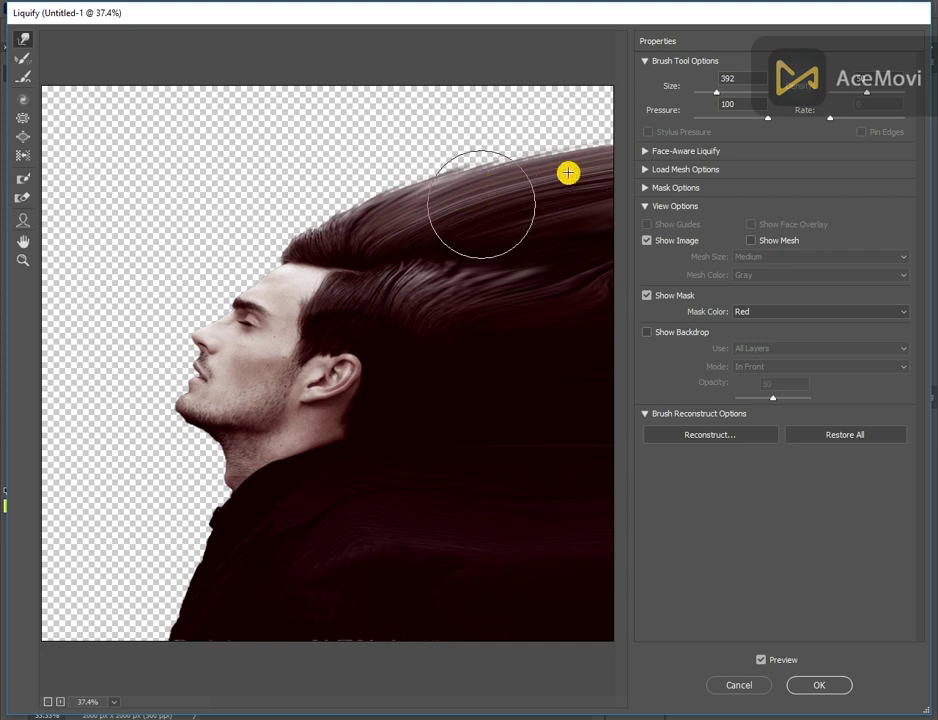
click(798, 684)
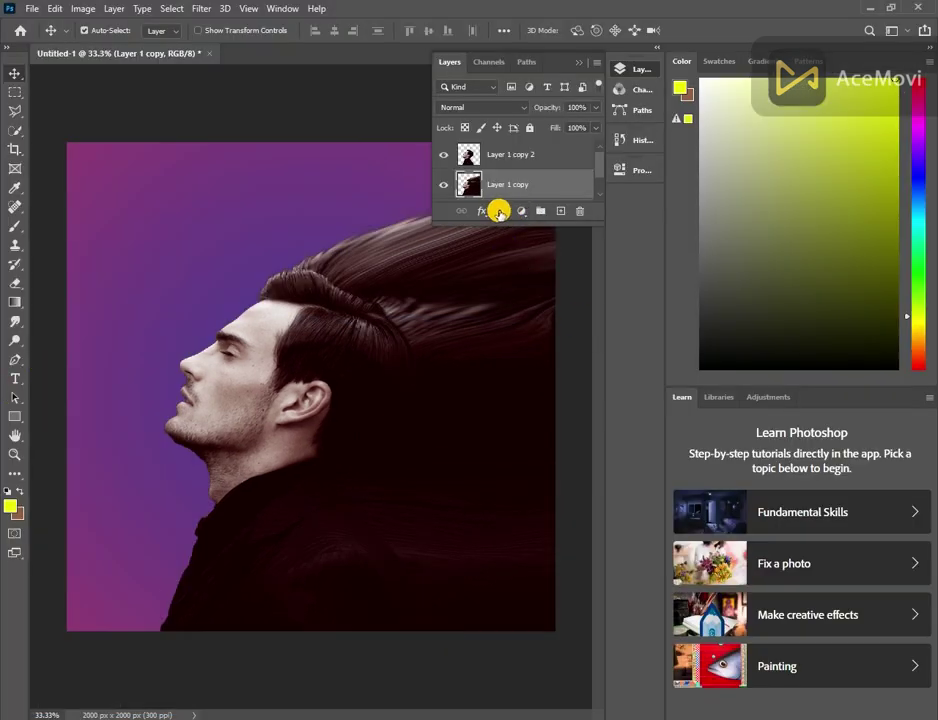
Add a black mask to Layer 1 copy and a white mask to Layer 1 copy 2
alt+click(498, 212)
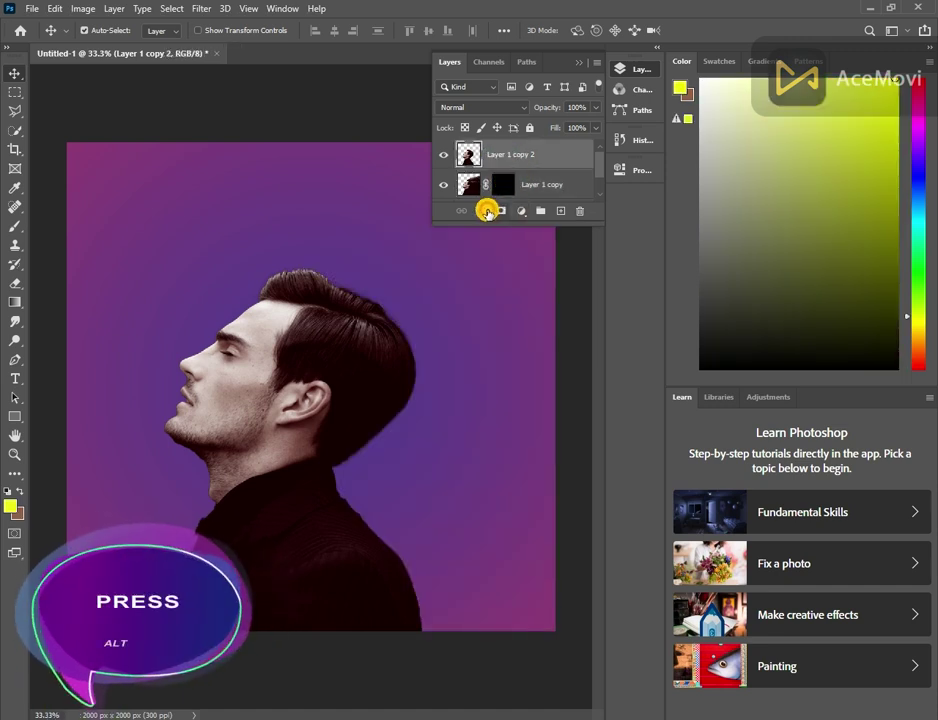
click(502, 210)
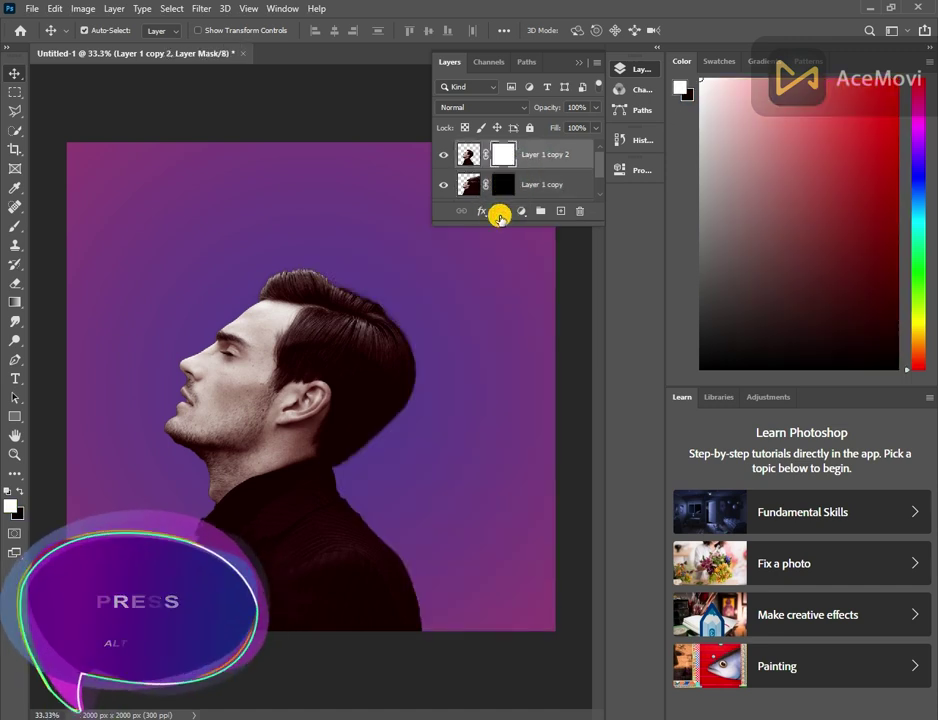
click(506, 185)
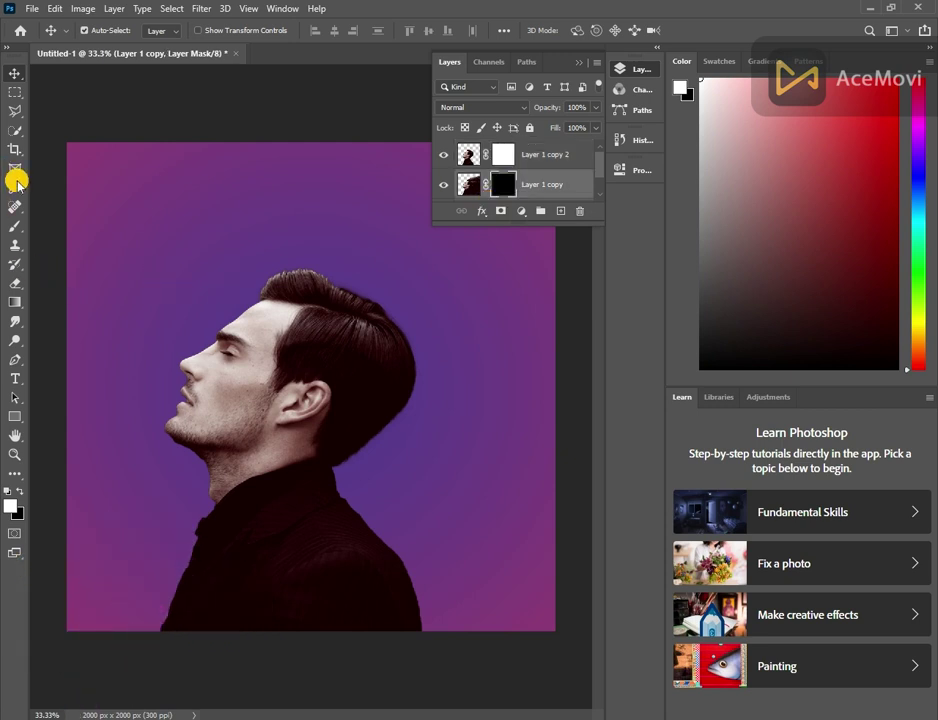
Paint black on Layer 1 copy 2's mask along the back of the head and jacket with the KYLE Bonus Chunky Charcoal brush at 480 px
click(13, 226)
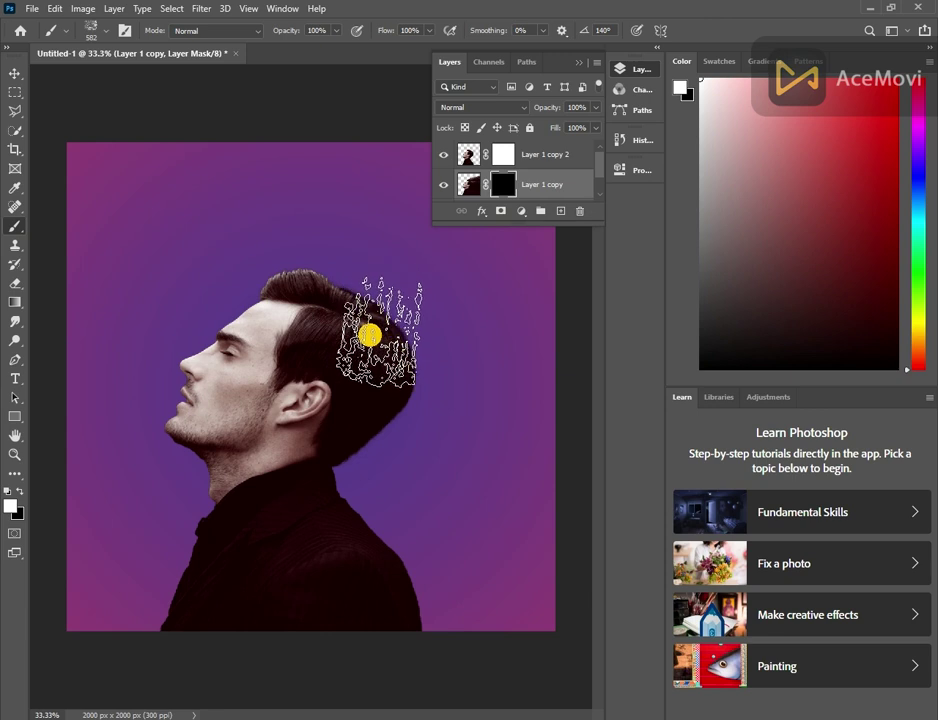
right_click(369, 332)
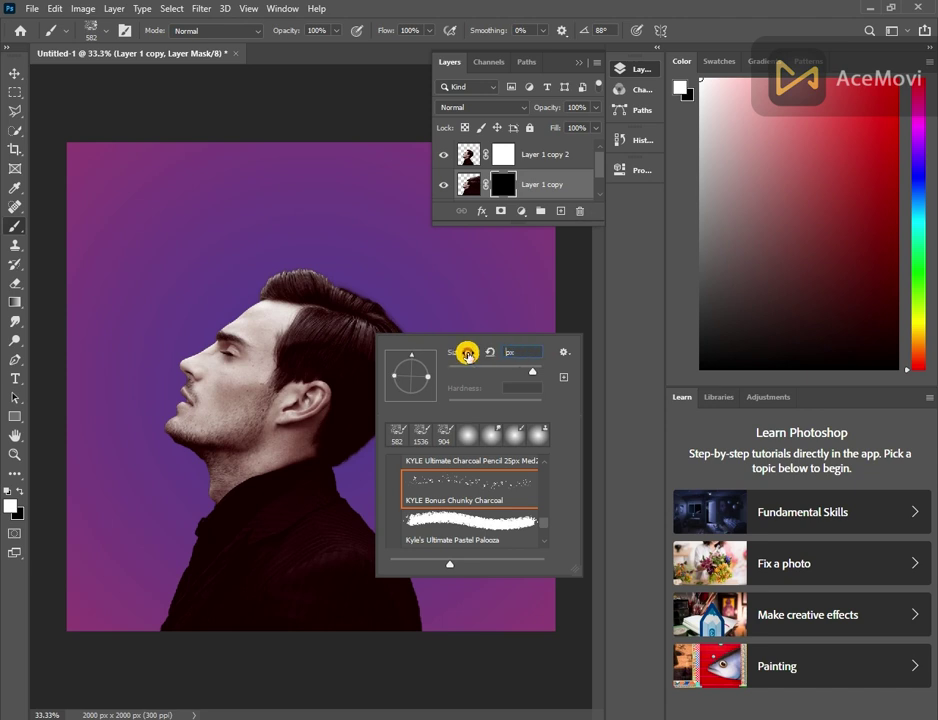
text(153)
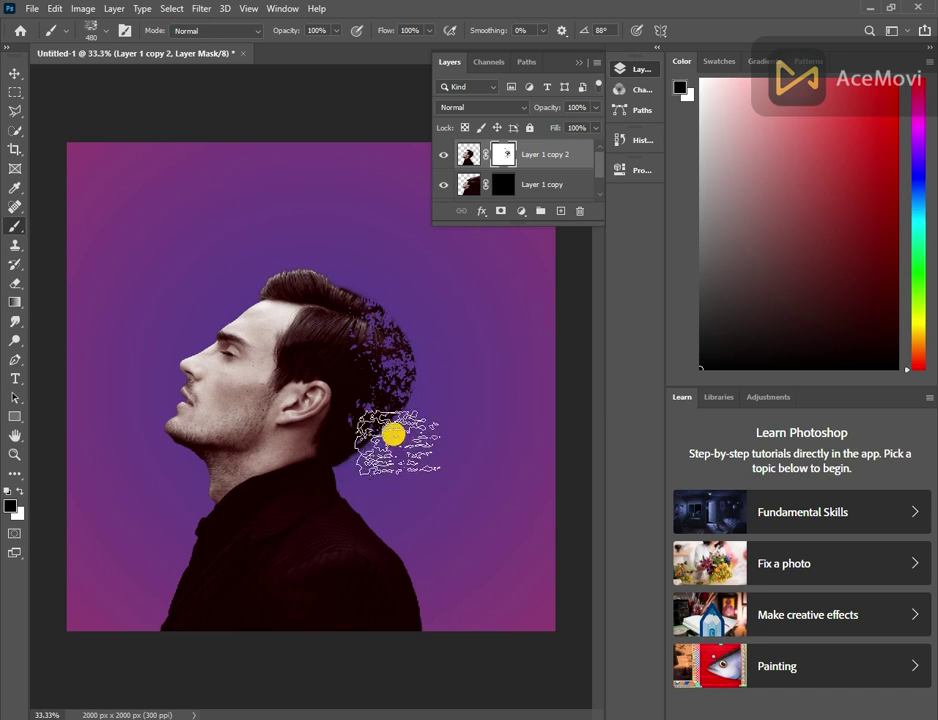
mouse_move(393, 434)
mouse_down()
mouse_move(398, 595)
mouse_move(431, 614)
mouse_move(408, 554)
mouse_move(370, 489)
mouse_move(350, 475)
mouse_move(360, 425)
mouse_move(383, 410)
mouse_move(398, 342)
mouse_up()
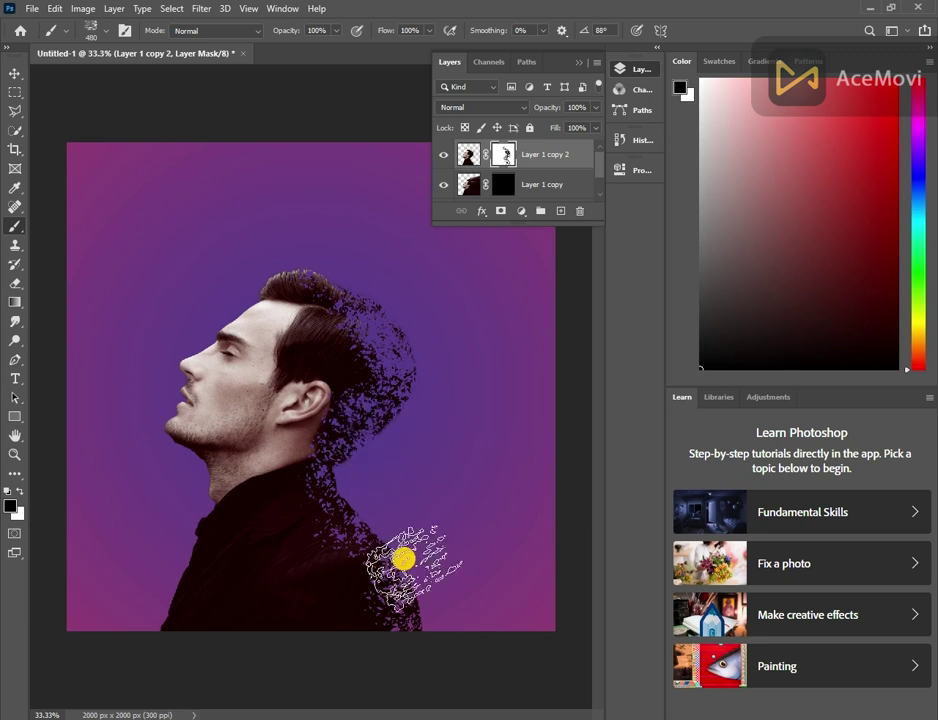
drag(403, 558, 446, 633)
Target Layer 1 copy and resize the charcoal brush to about 888 px
click(508, 188)
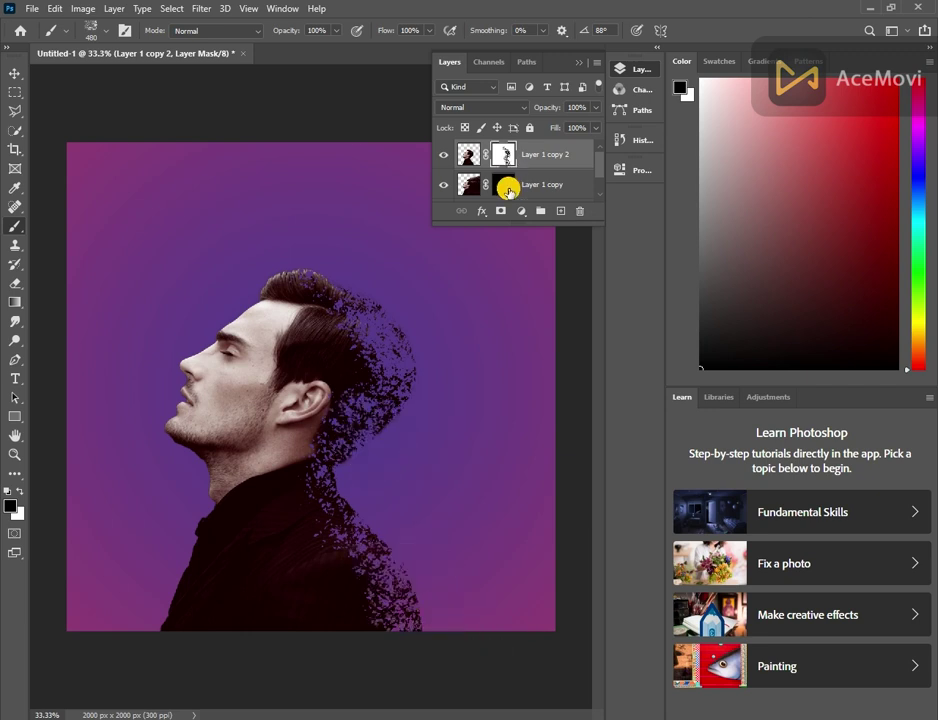
click(508, 188)
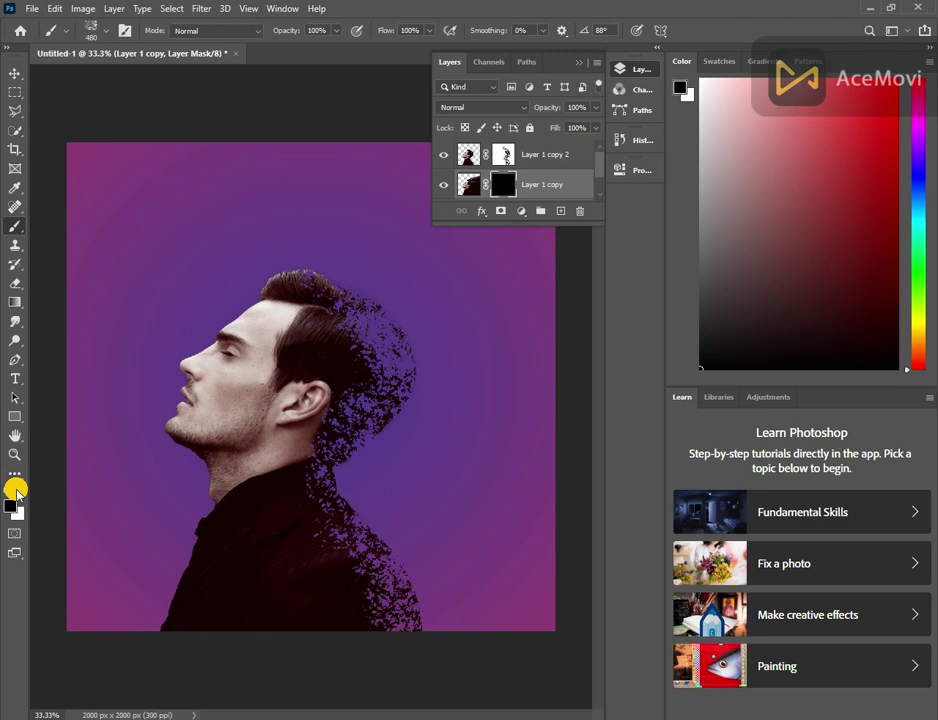
key(ctrl+2)
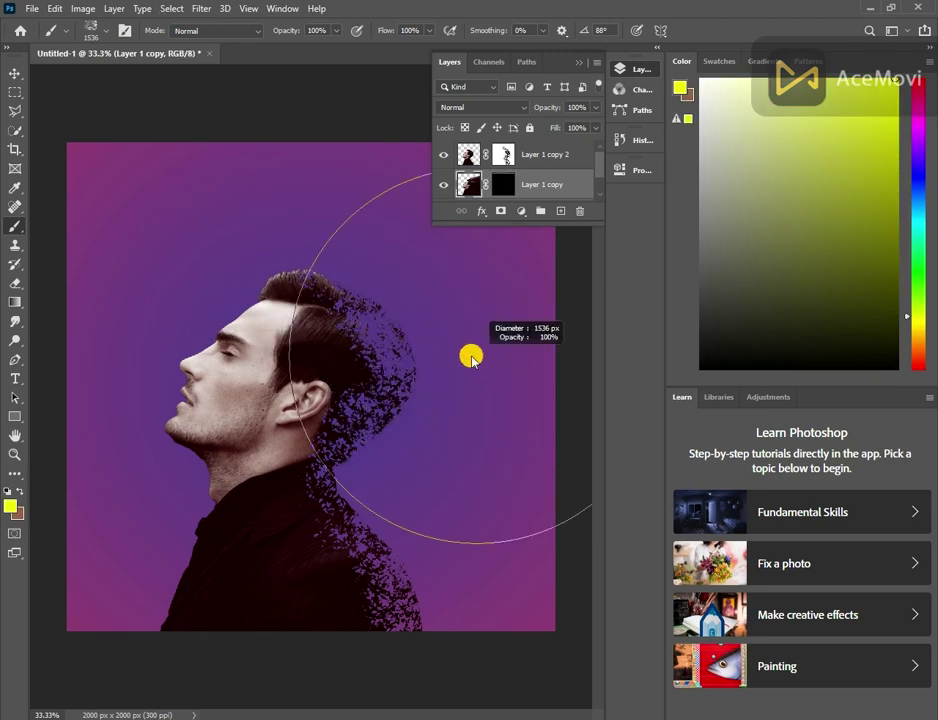
drag(471, 357, 403, 340)
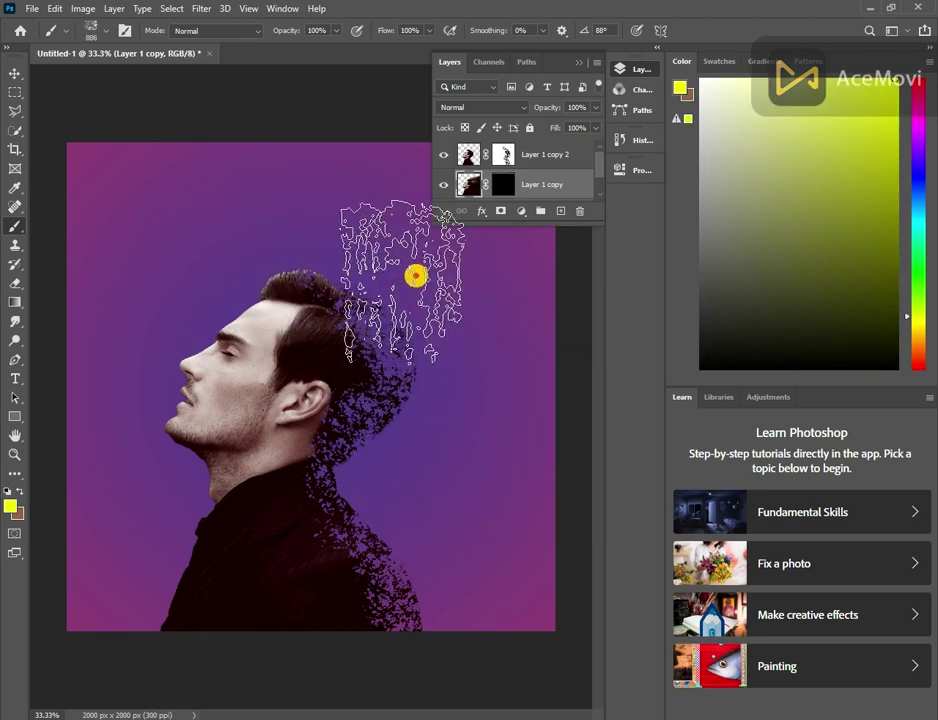
click(415, 276)
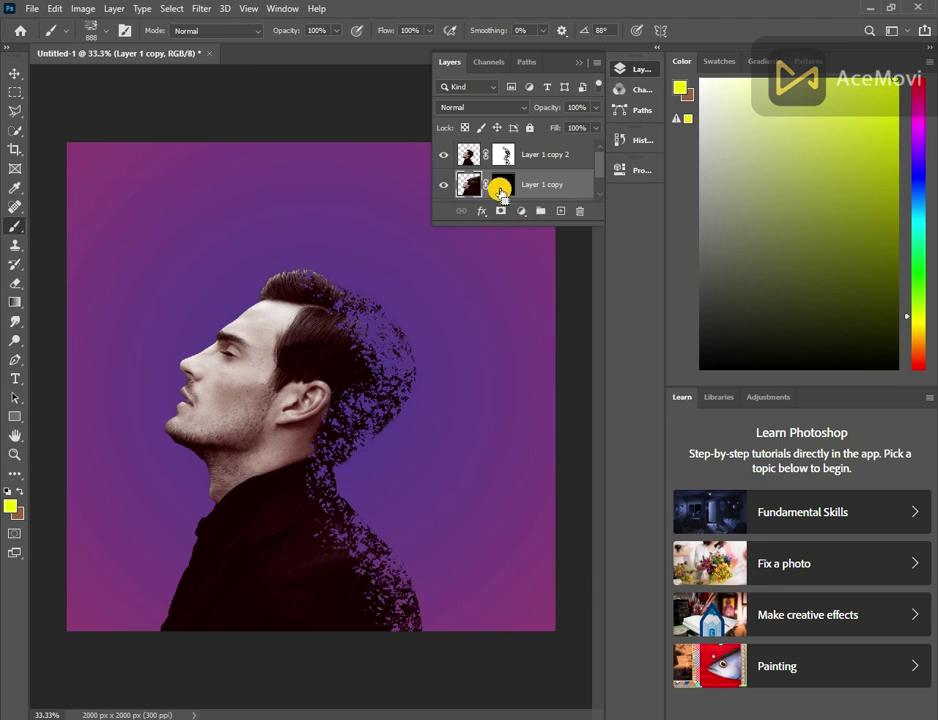
Paint white on Layer 1 copy's mask from the head and jacket to the canvas's right edge, revealing scattered fragments of the stretched image
click(499, 186)
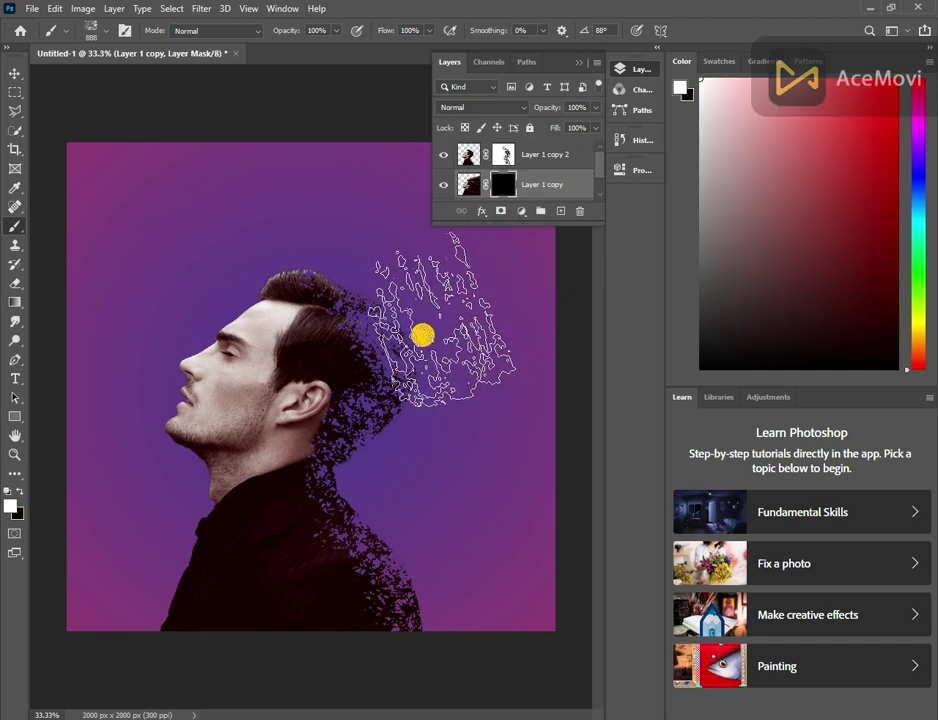
mouse_move(397, 321)
mouse_down()
mouse_move(478, 318)
mouse_move(452, 360)
mouse_move(459, 425)
mouse_move(445, 493)
mouse_move(429, 505)
mouse_move(402, 497)
mouse_move(438, 564)
mouse_move(425, 538)
mouse_move(513, 609)
mouse_move(505, 532)
mouse_move(520, 486)
mouse_move(524, 408)
mouse_move(576, 536)
mouse_move(581, 484)
mouse_move(558, 453)
mouse_move(539, 352)
mouse_move(483, 331)
mouse_move(498, 373)
mouse_up()
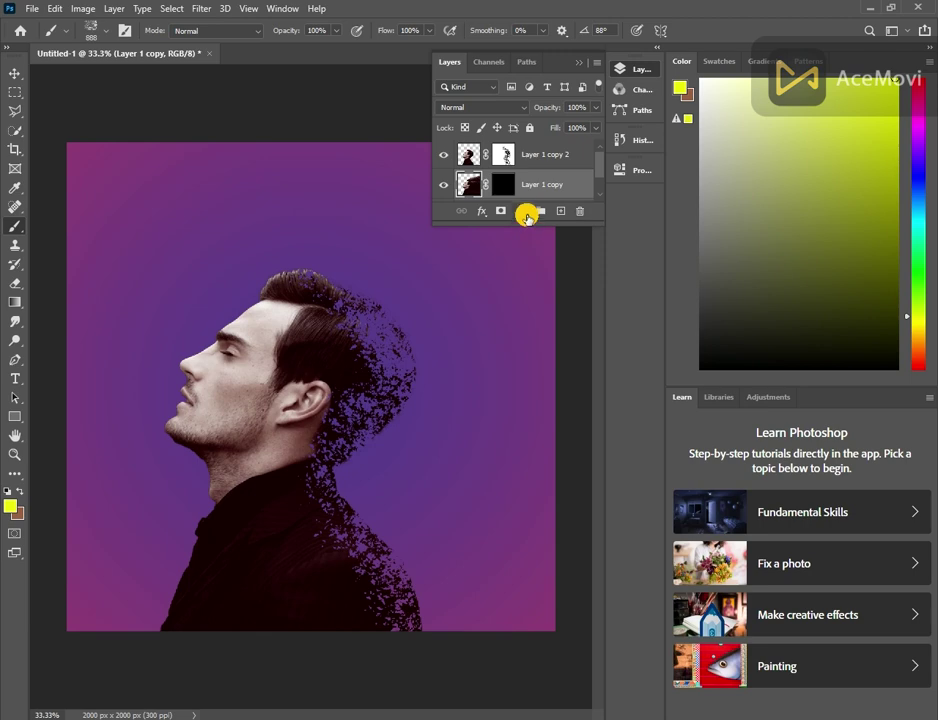
click(500, 184)
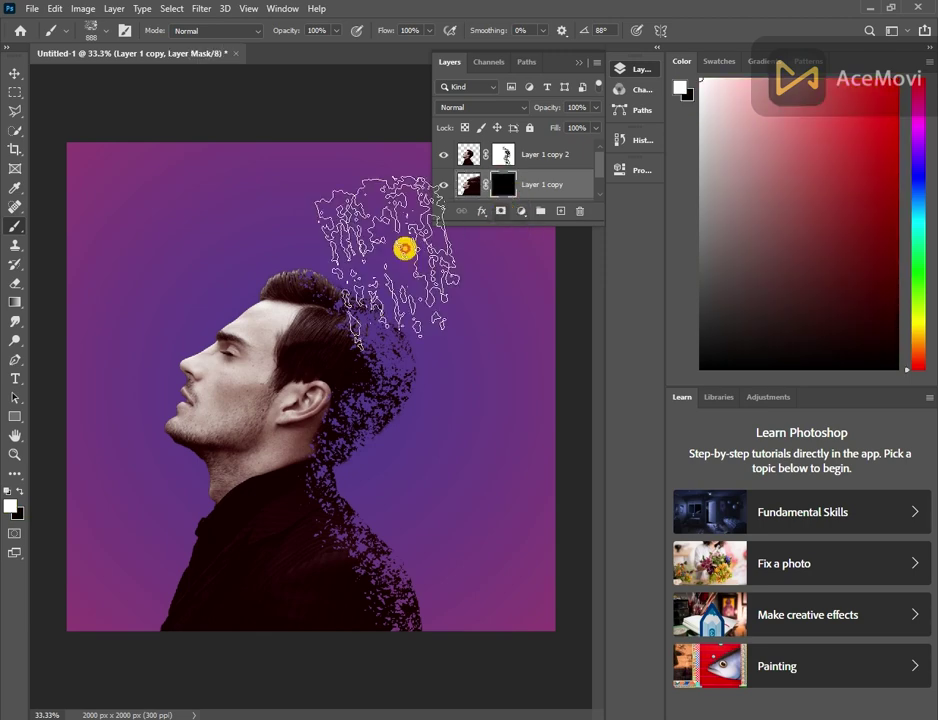
mouse_move(389, 292)
mouse_down()
mouse_move(457, 229)
mouse_move(494, 253)
mouse_move(479, 407)
mouse_move(446, 494)
mouse_move(471, 543)
mouse_move(493, 535)
mouse_move(497, 432)
mouse_move(513, 492)
mouse_move(474, 616)
mouse_move(516, 628)
mouse_move(547, 614)
mouse_move(553, 558)
mouse_move(493, 512)
mouse_move(463, 549)
mouse_move(445, 545)
mouse_move(407, 491)
mouse_move(501, 423)
mouse_move(508, 357)
mouse_move(526, 324)
mouse_move(586, 435)
mouse_move(573, 463)
mouse_move(577, 444)
mouse_move(487, 254)
mouse_move(517, 235)
mouse_up()
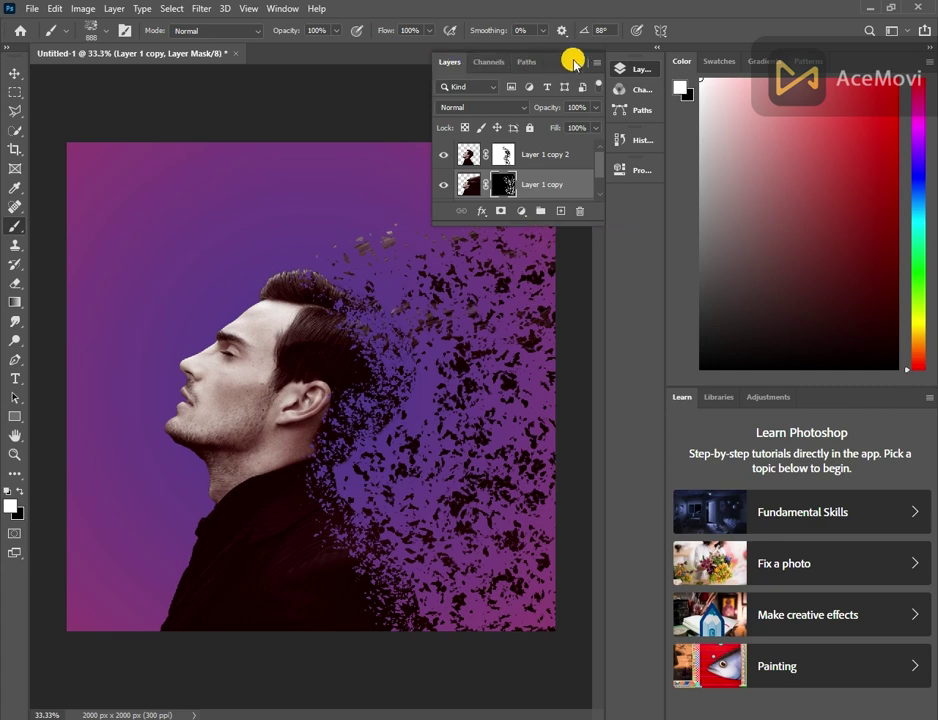
click(581, 64)
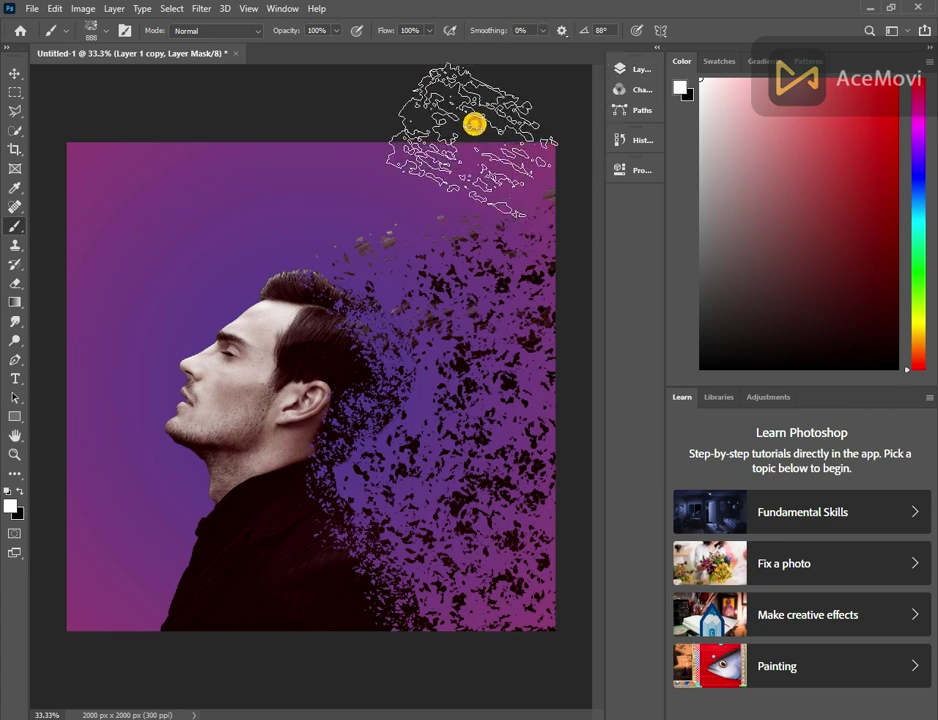